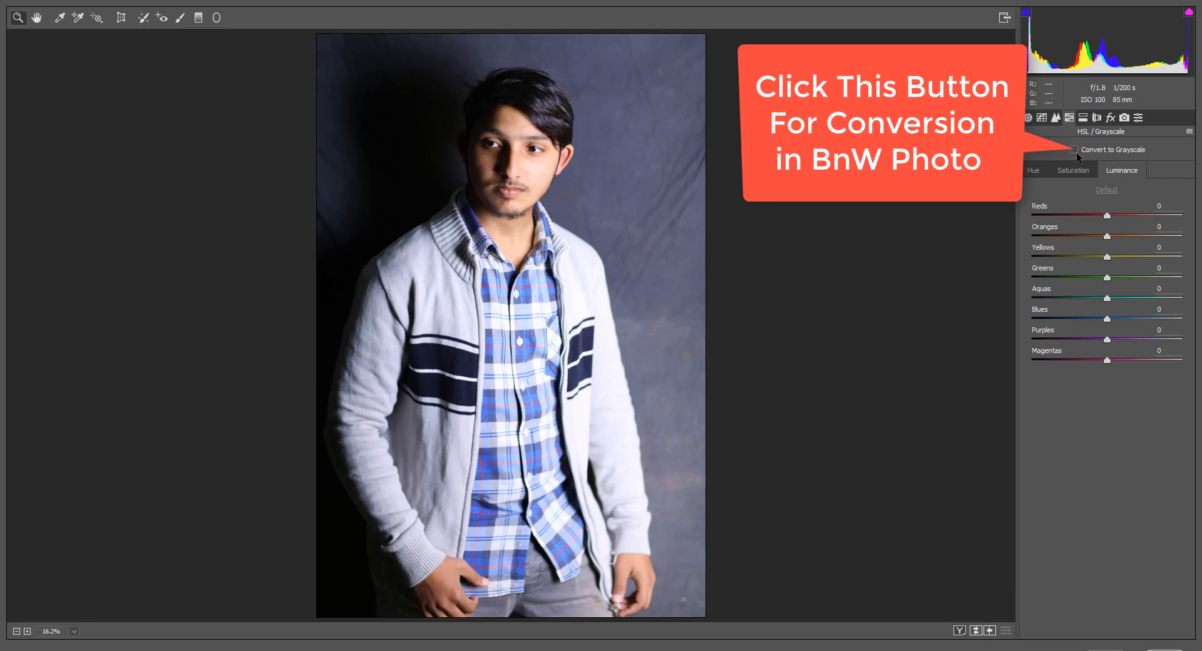
Step: Convert the photo to grayscale and set the grayscale mix to Reds -12, Oranges -14 and Magentas +4
click(1074, 151)
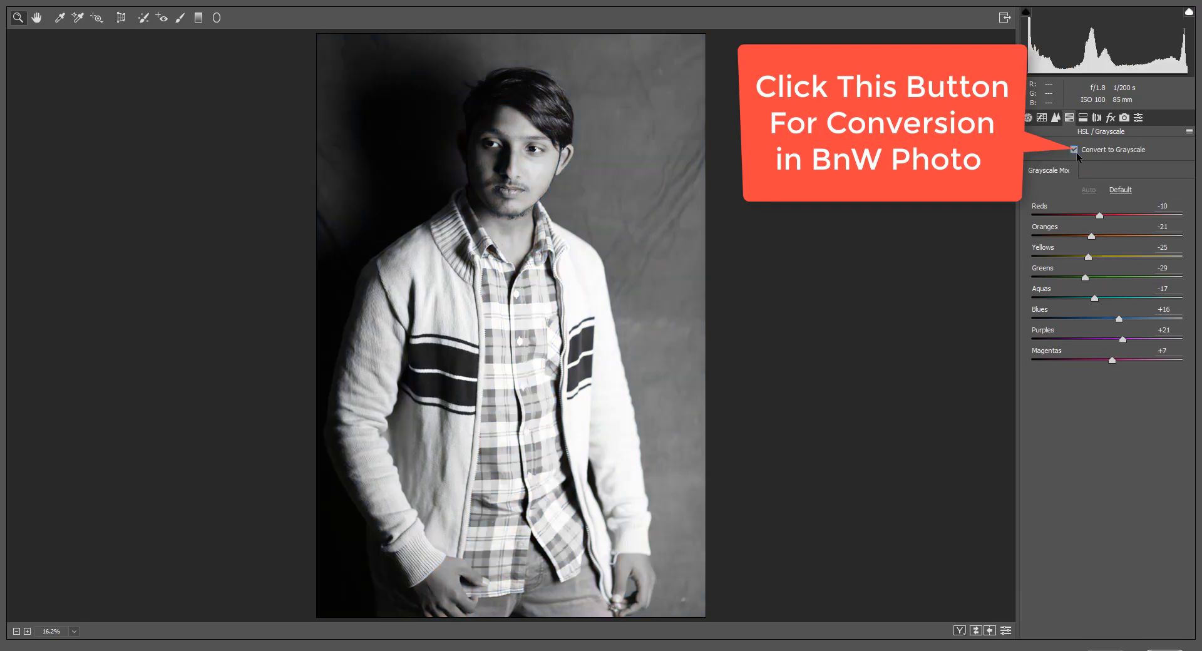
mouse_move(1092, 230)
mouse_down()
mouse_move(1077, 236)
mouse_move(1096, 236)
mouse_move(1094, 214)
mouse_up()
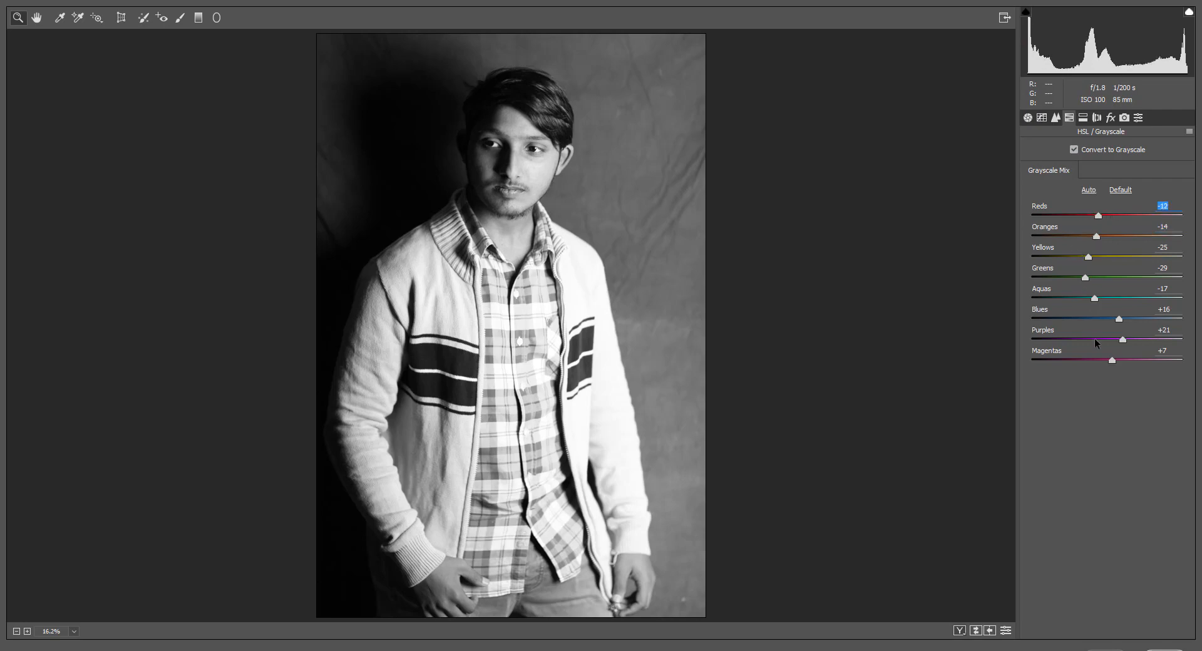
drag(1100, 354, 1152, 371)
Step: In Camera Calibration, set Red Primary hue -100 and saturation +78, Green Primary hue +99, and Blue Primary hue -41 and saturation +61
click(1083, 117)
click(1124, 117)
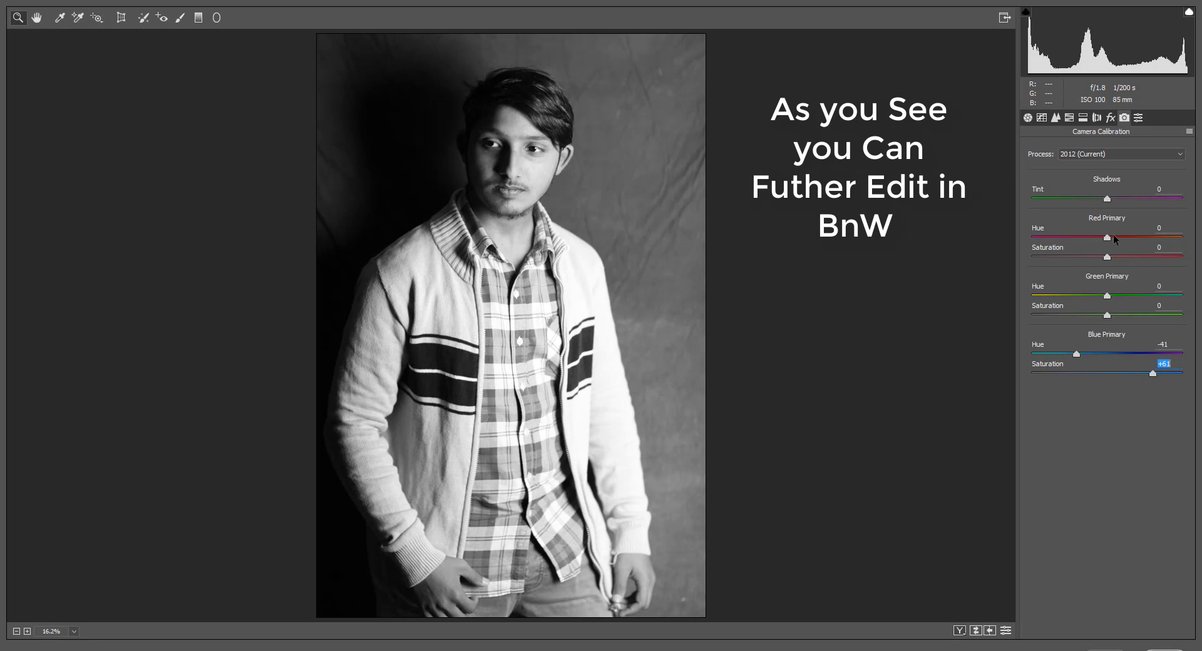
drag(1106, 296, 1183, 297)
drag(1103, 238, 1190, 261)
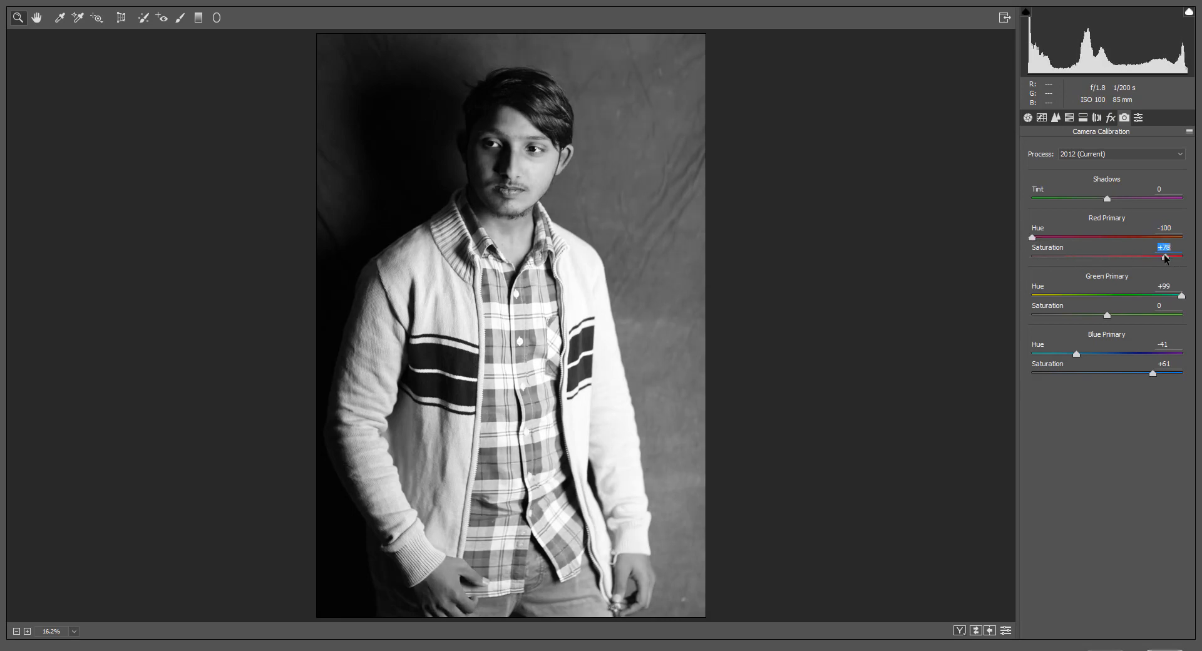
Step: Darken the photo's edges with a post-crop vignette and add a slight split-toning saturation to the highlights
click(1082, 118)
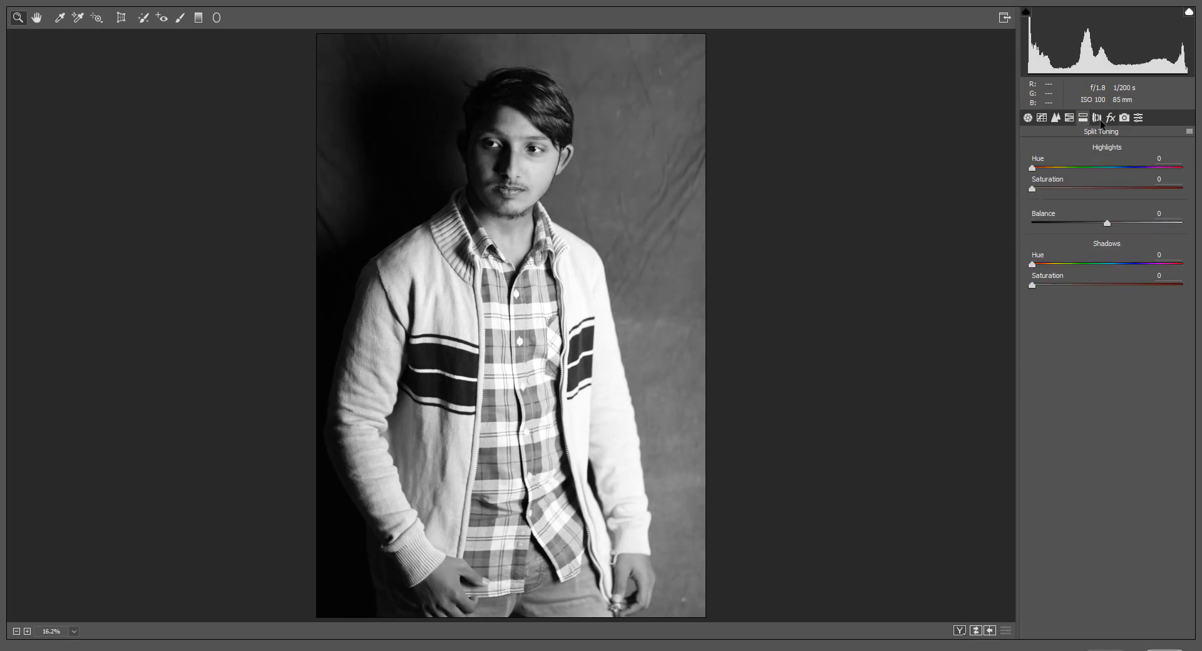
click(1111, 118)
drag(1106, 322, 1089, 314)
click(1082, 118)
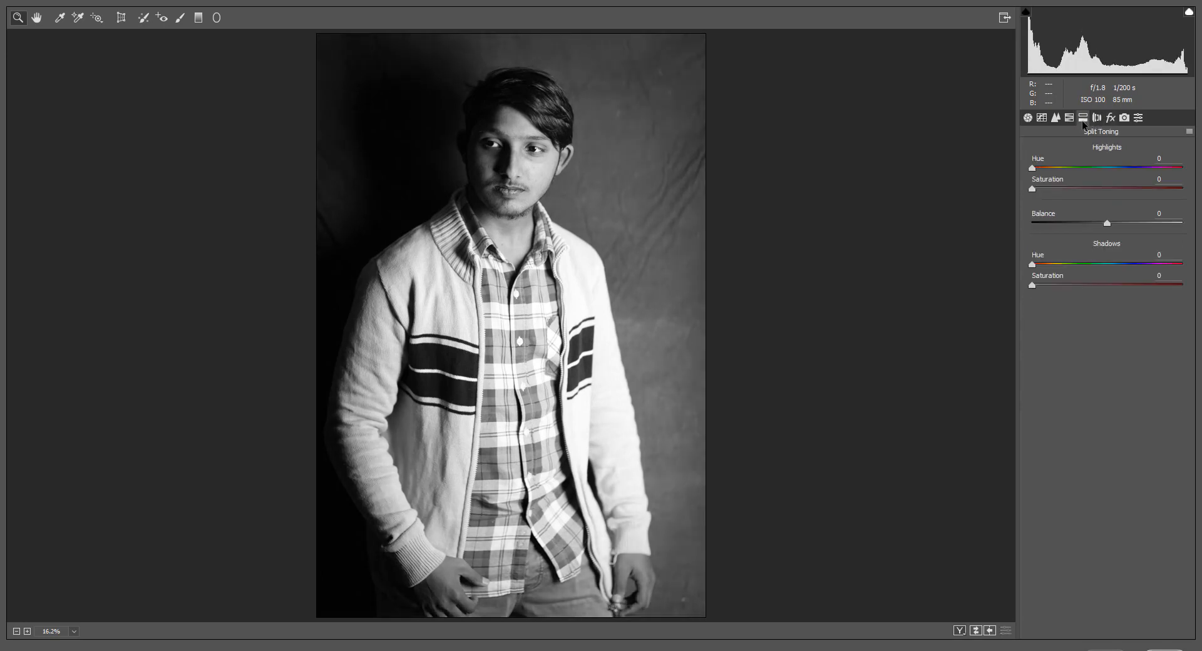
click(1059, 186)
Step: Shape the RGB point curve by raising the black point slightly and placing the shadow point at input 66, output 64
click(1056, 118)
click(1028, 118)
click(1042, 118)
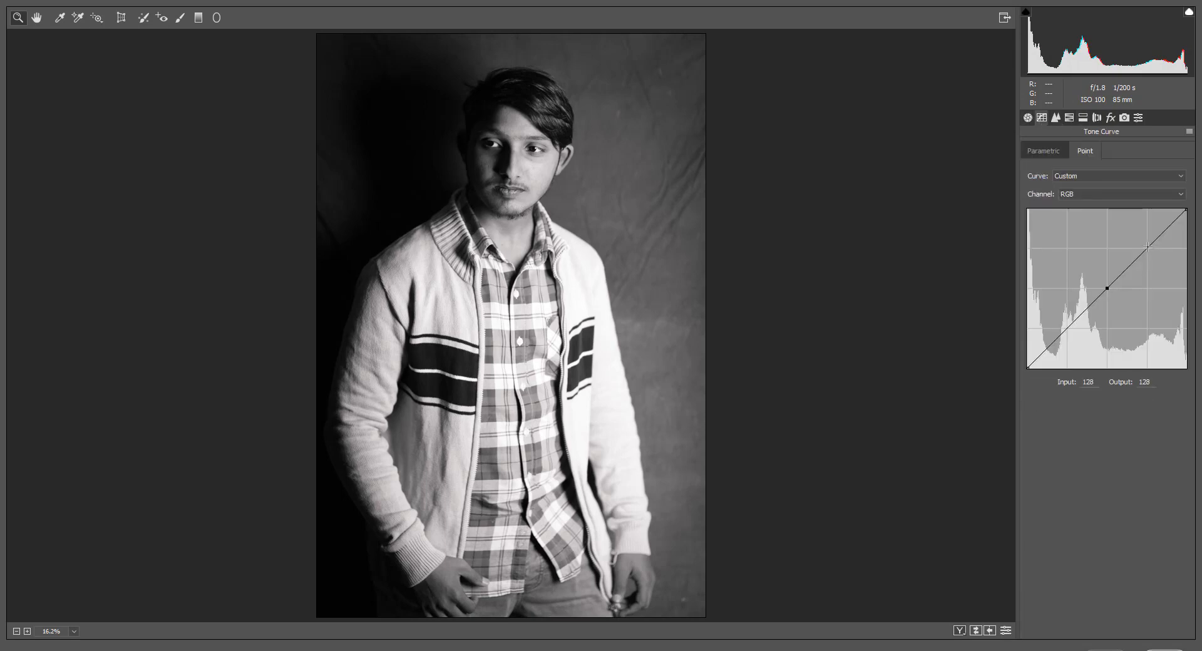
click(1065, 328)
drag(1027, 366, 1028, 358)
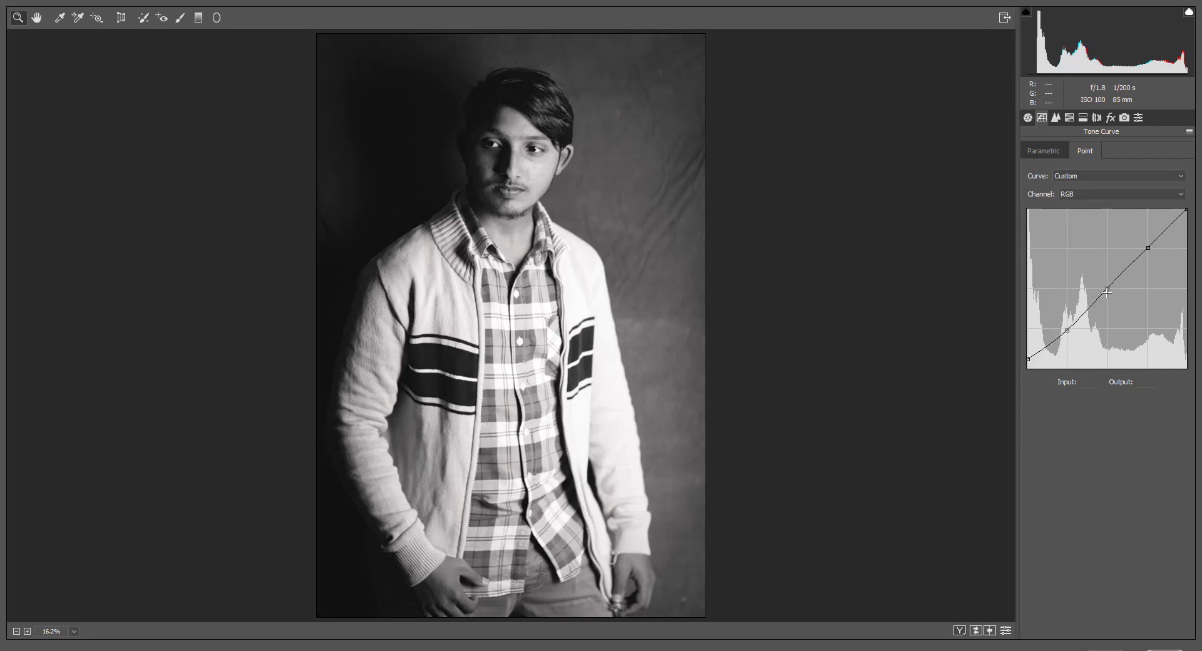
drag(1108, 293, 1107, 286)
drag(1067, 327, 1067, 328)
Step: Move the RGB point curve's midtone point to input 140, output 128, judging it on a close-up of the face
scroll(518, 120, up, 4)
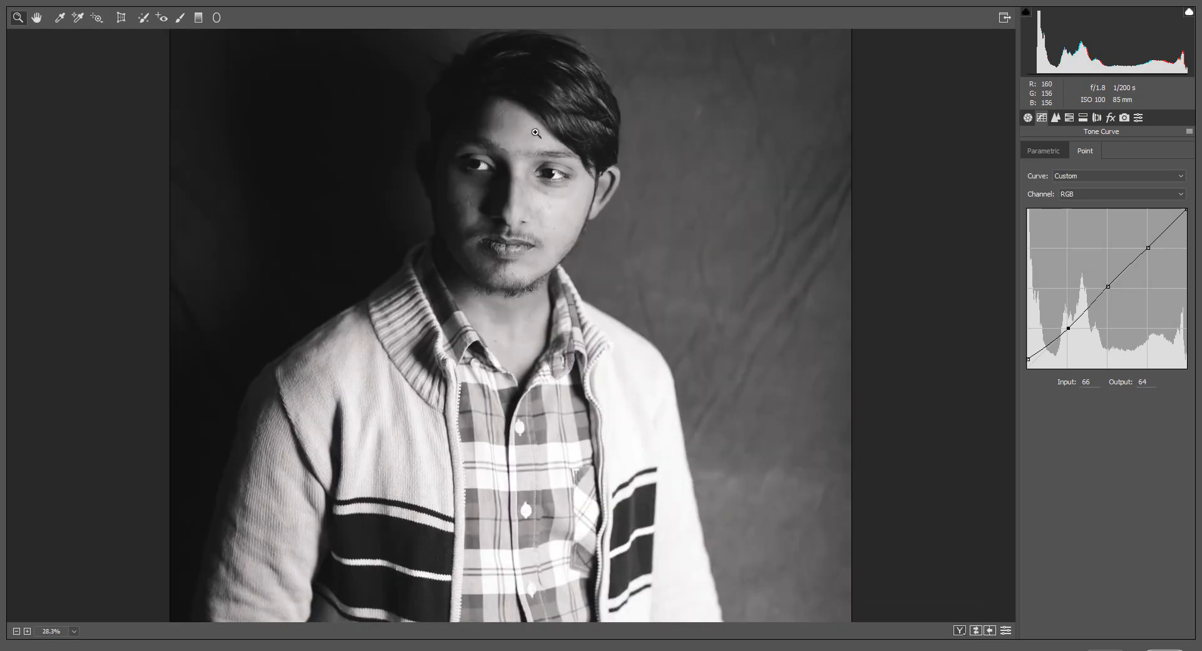
drag(547, 146, 550, 214)
scroll(534, 235, up, 5)
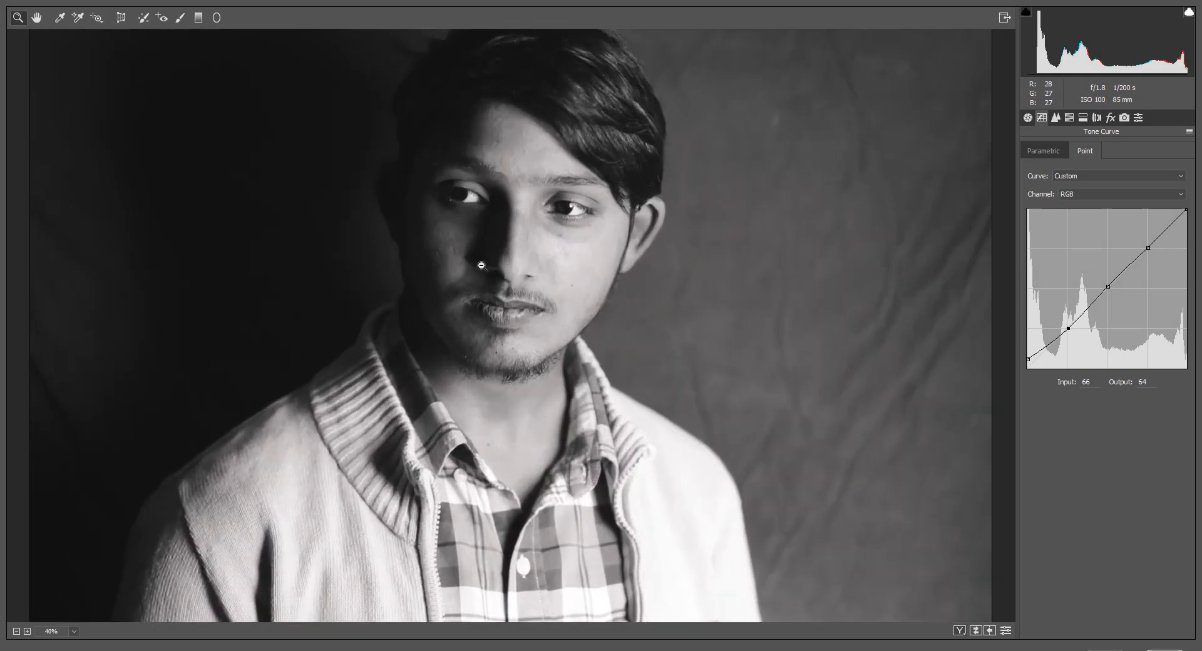
scroll(577, 432, up, 3)
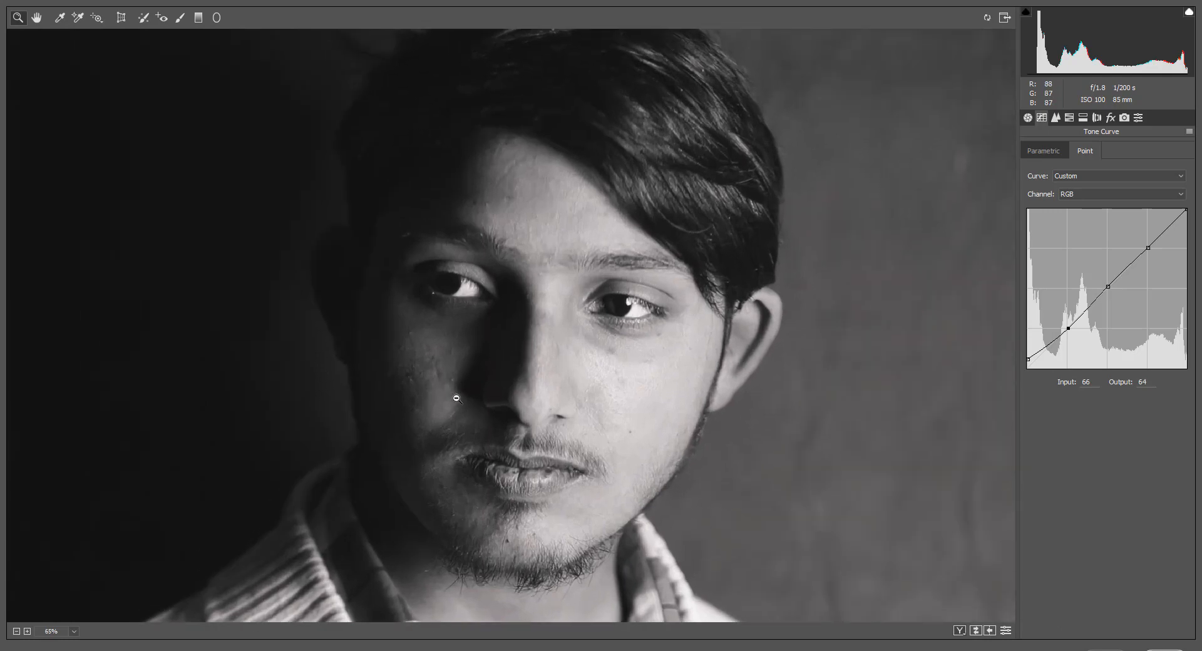
drag(599, 356, 609, 217)
scroll(500, 371, up, 2)
drag(504, 123, 564, 272)
scroll(598, 330, up, 1)
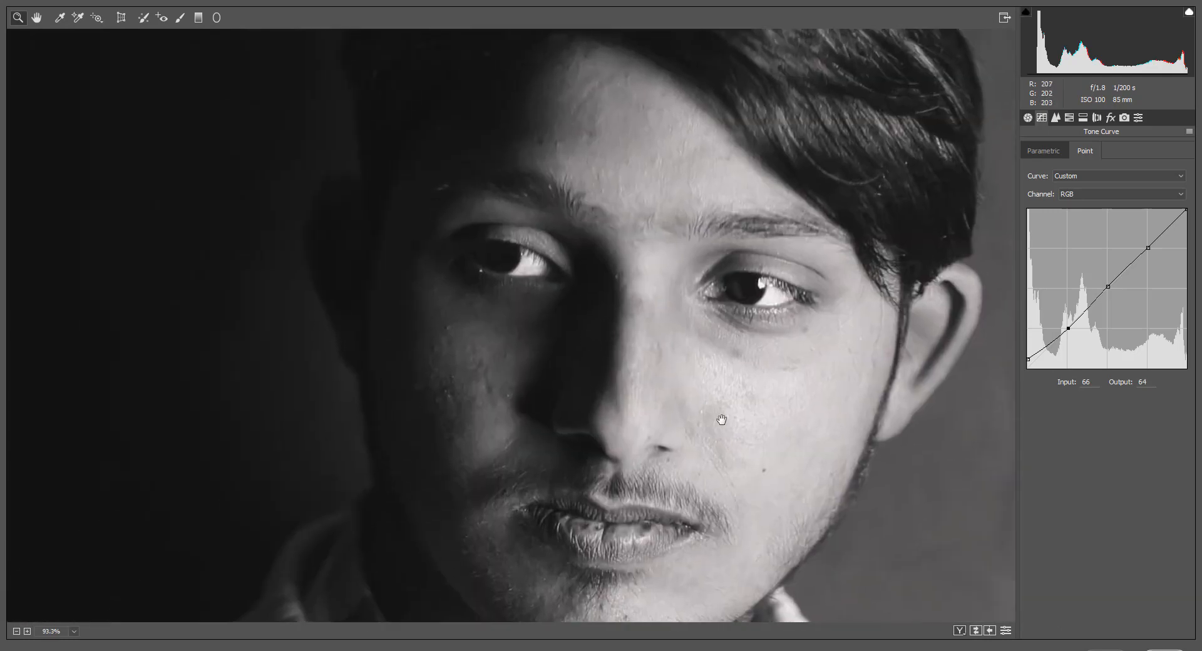
drag(721, 420, 621, 290)
drag(1111, 288, 1114, 288)
key(Delete)
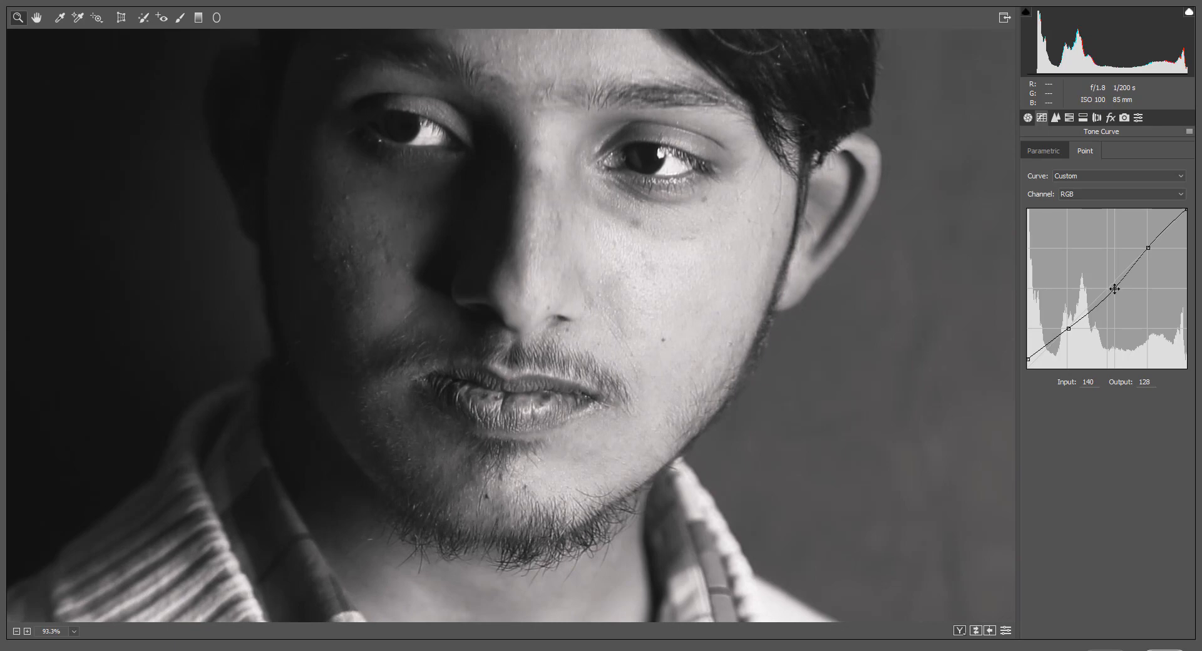
Step: Set Exposure to -0.40, Contrast to +5, Highlights to -23, Whites to -5 and Blacks to -2, adjust Clarity, and apply the Camera Raw filter
click(1056, 118)
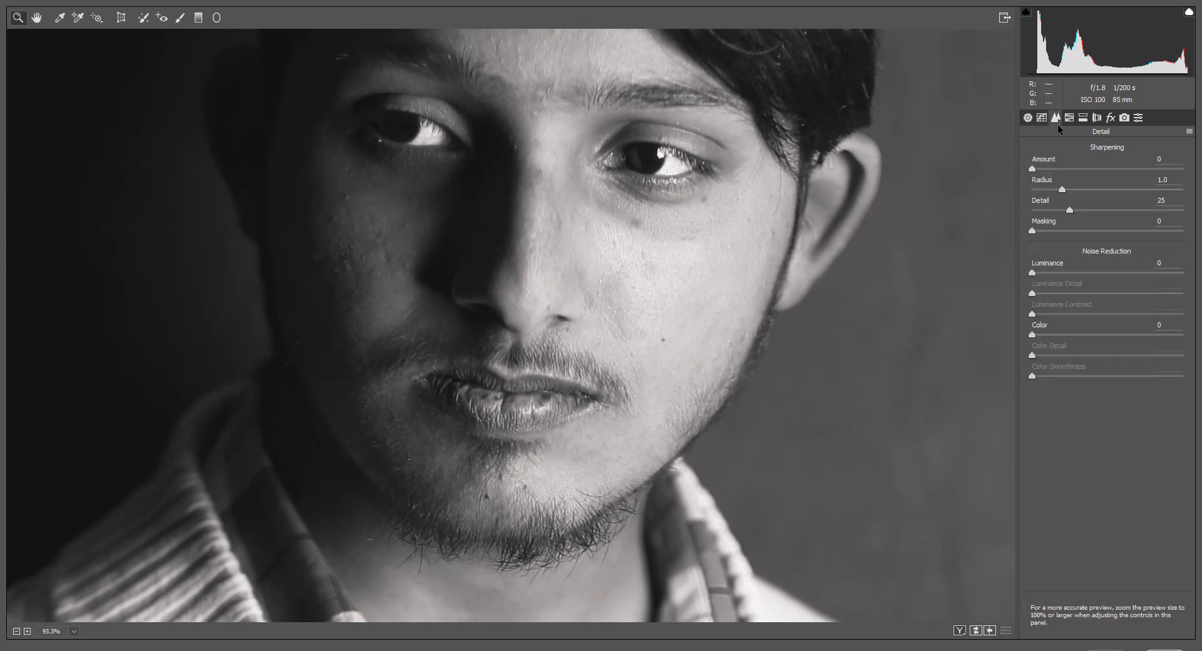
click(1096, 118)
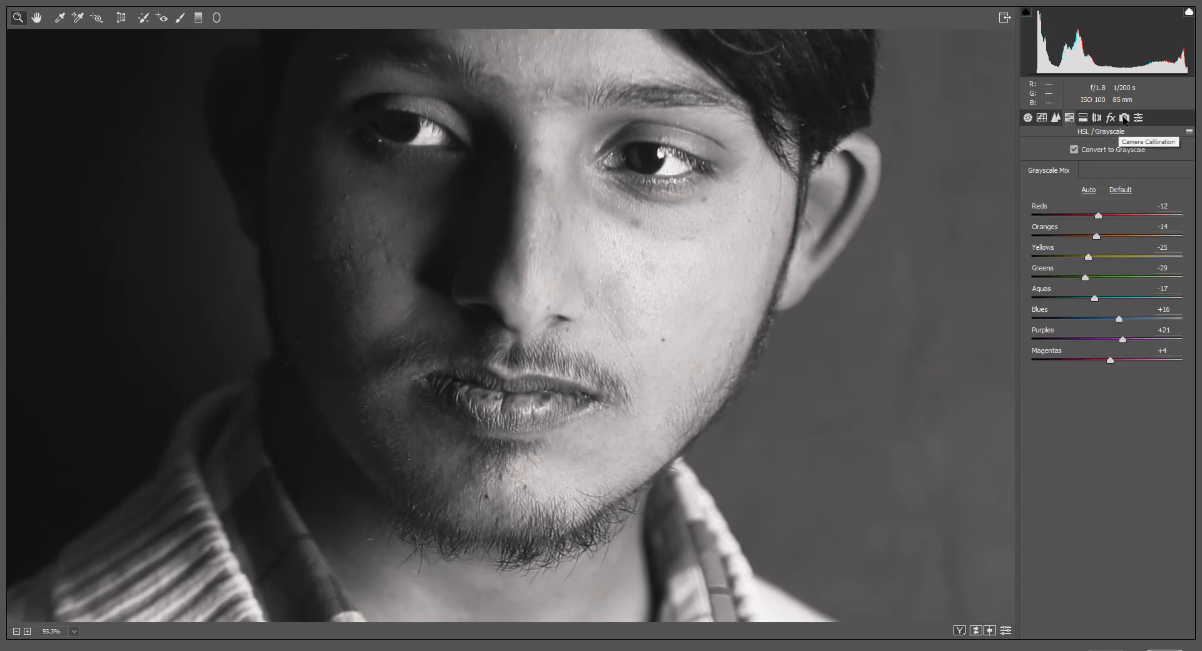
click(1083, 118)
click(1027, 117)
click(1086, 233)
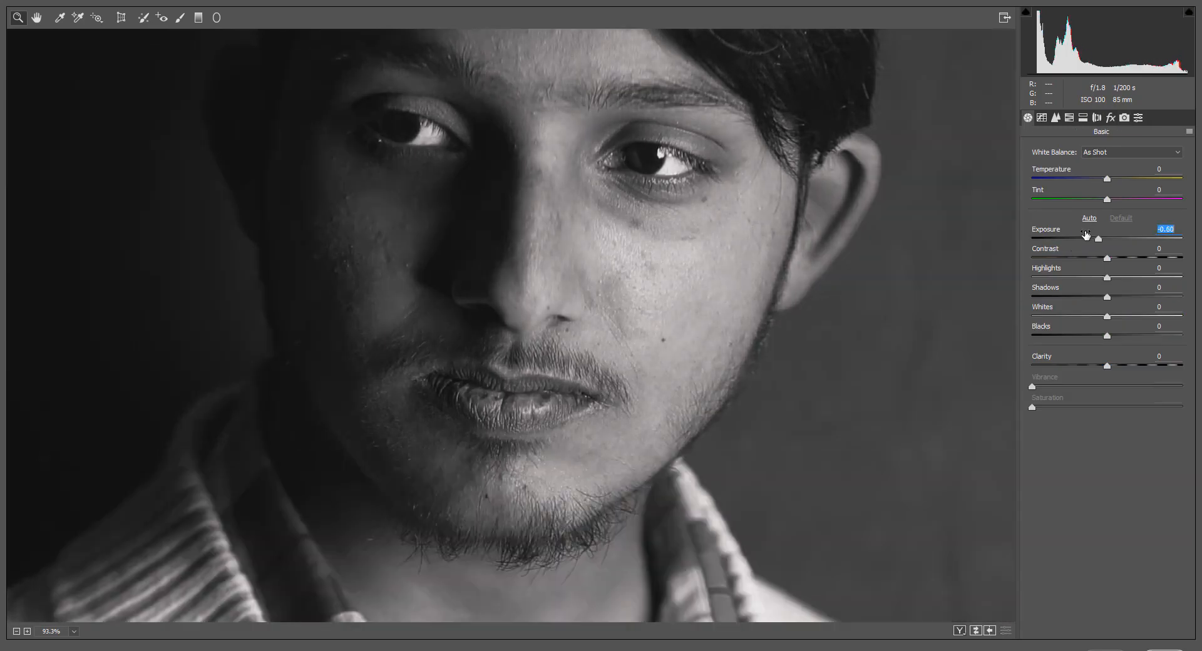
drag(1086, 234, 1100, 270)
click(1089, 276)
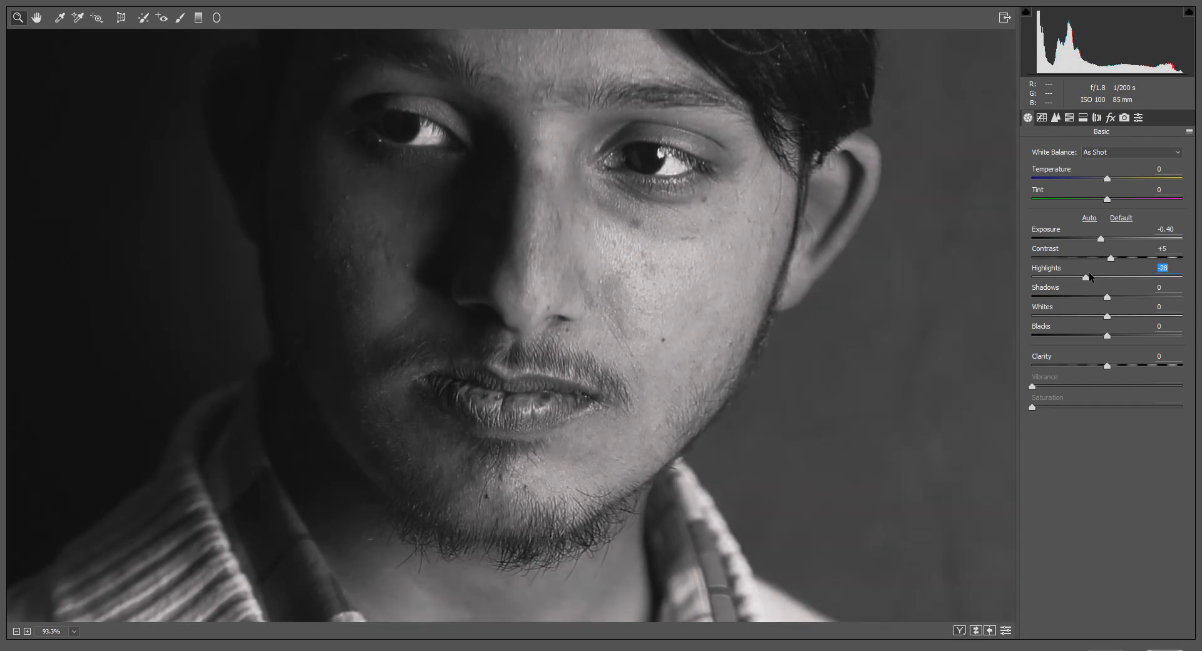
drag(1094, 315, 1092, 331)
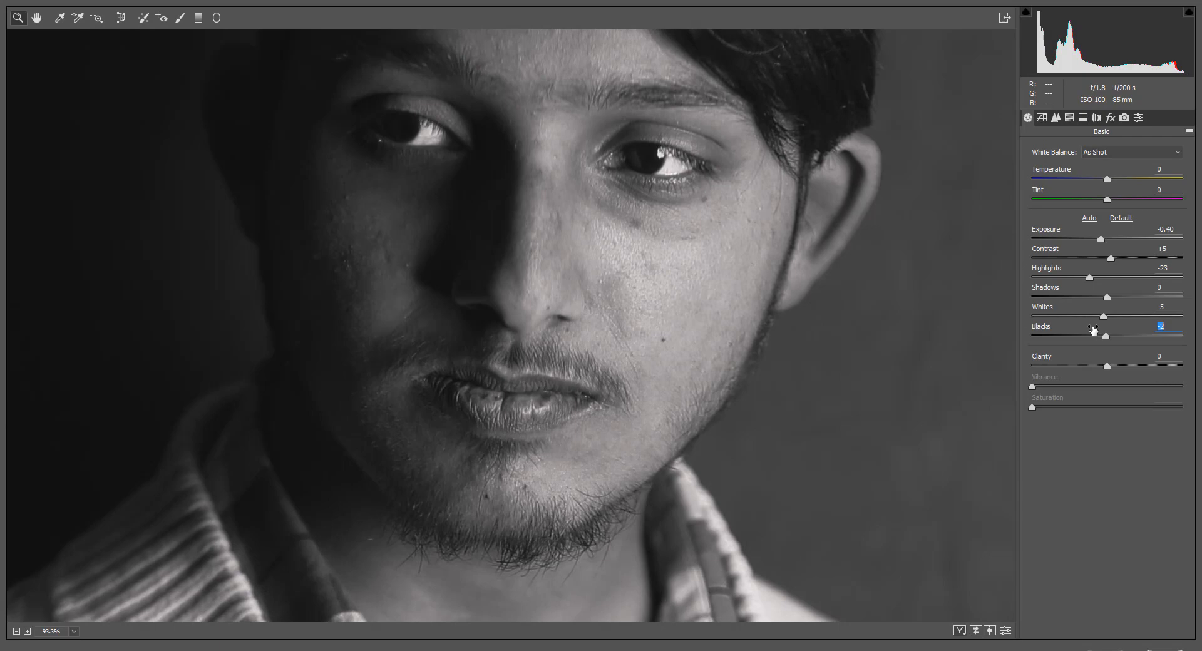
click(1109, 361)
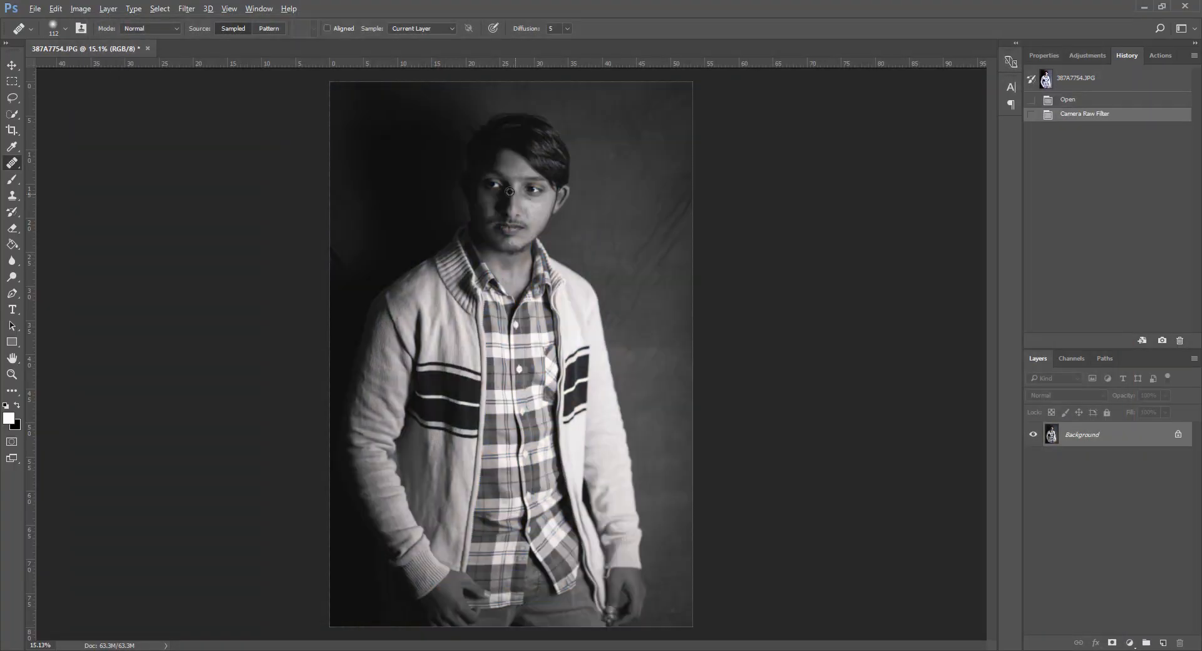
Step: Check the face in the black-and-white result up close, and revert the photo to its Open history state
scroll(510, 191, up, 10)
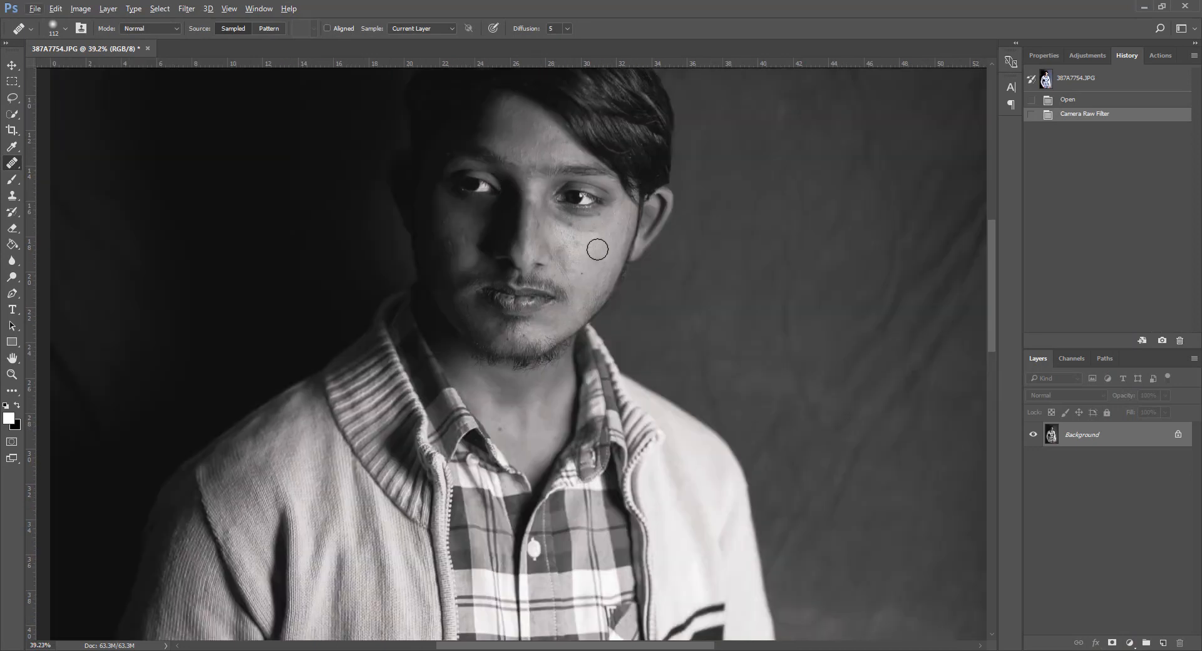
scroll(601, 268, down, 10)
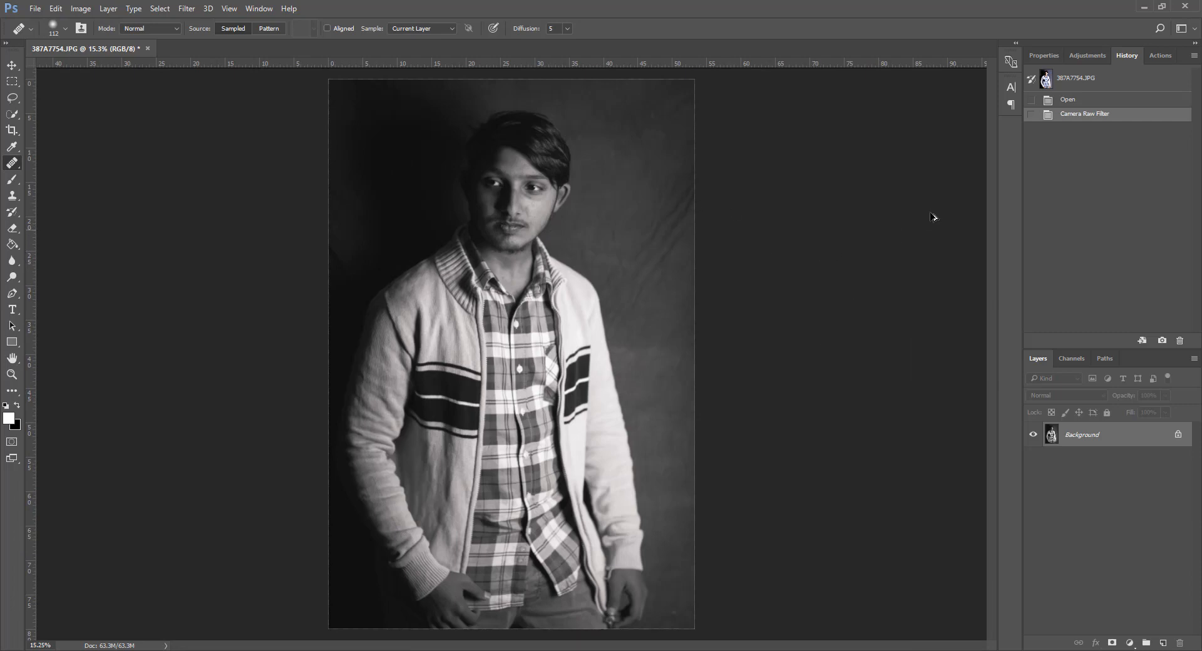
click(1068, 99)
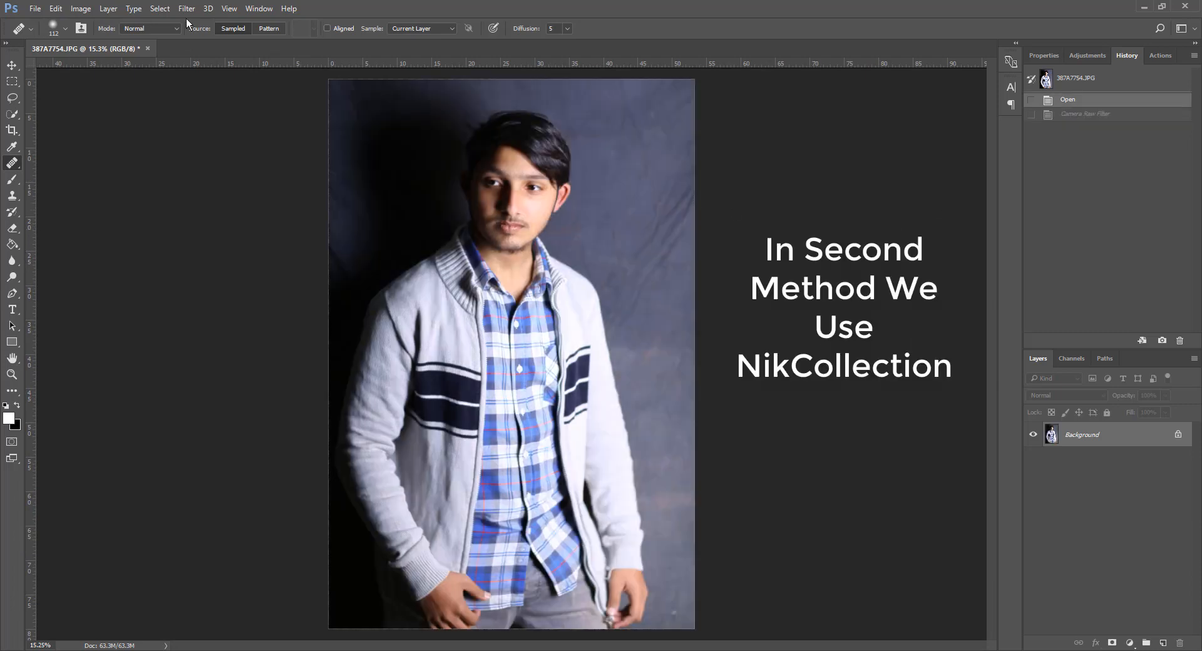
Step: Open the photo in the Nik Collection filter Silver Efex Pro 2
click(187, 8)
mouse_move(310, 282)
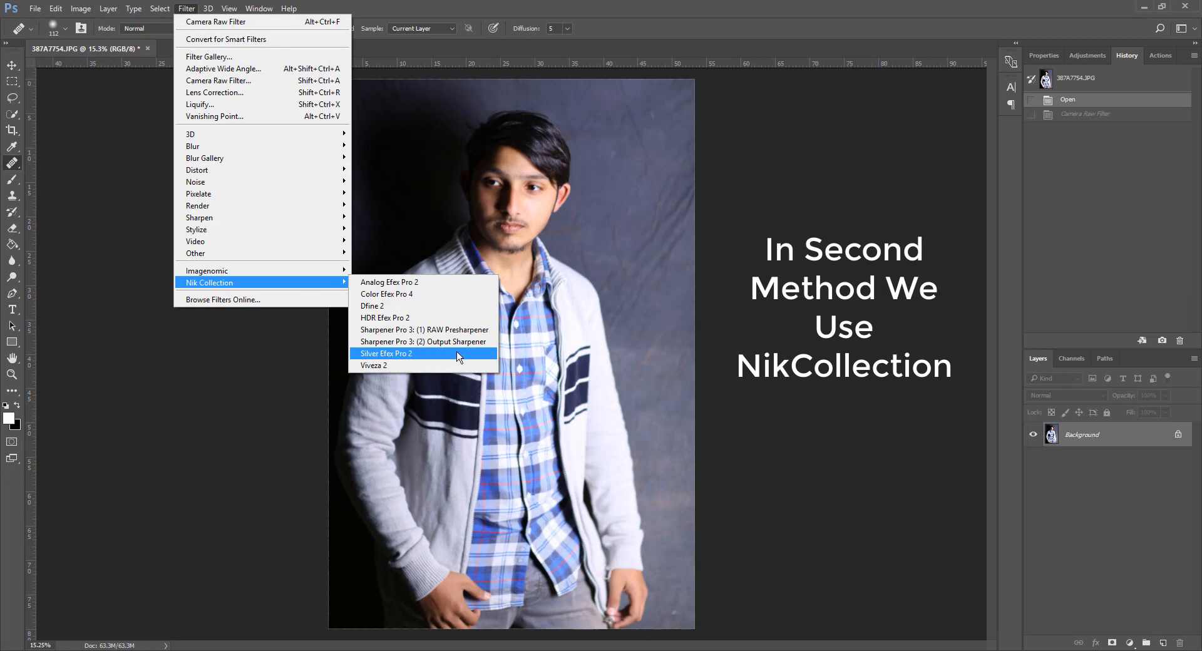
click(444, 354)
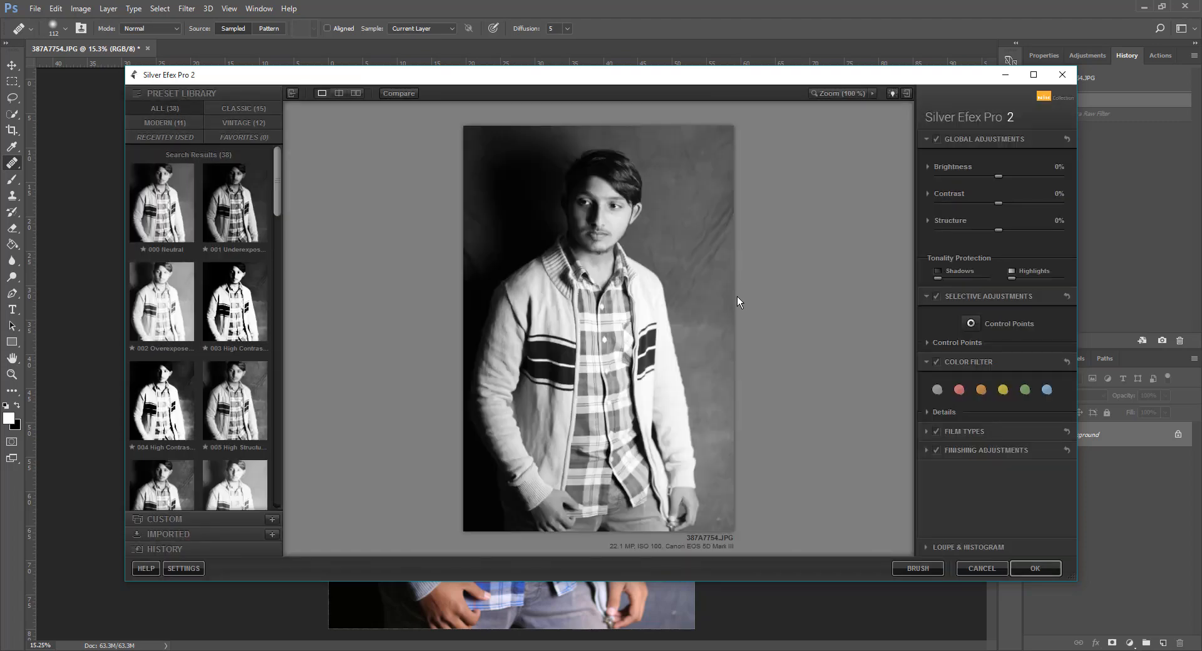
Step: Preview the 001 Underexposed, 002 Overexposed, 003 and 004 High Contrast, and 005 High Structure presets on the photo
click(238, 230)
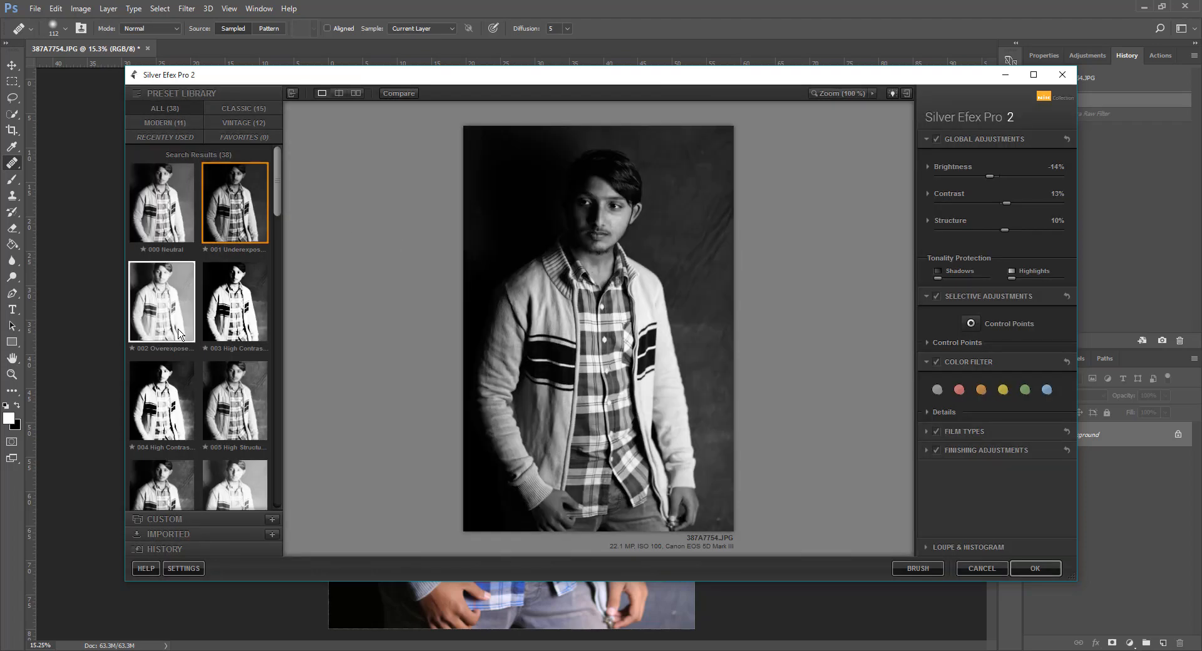
click(162, 301)
click(235, 304)
click(169, 413)
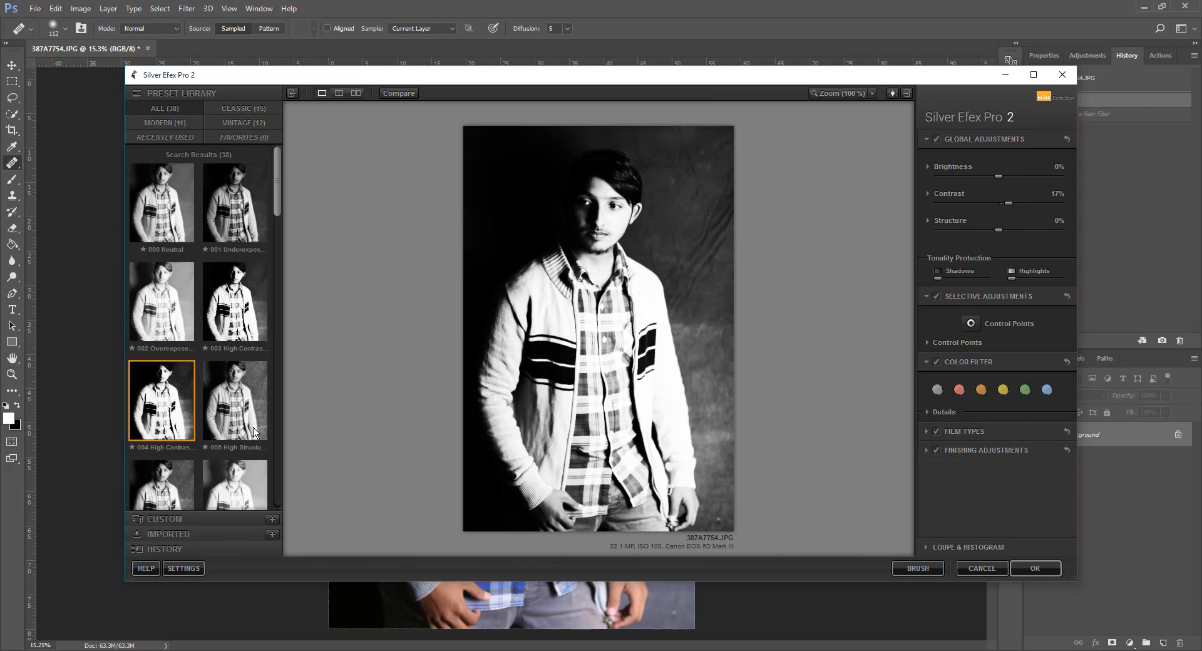
click(244, 425)
Step: Preview the 006 High Structure, 007 High Key 1, 008 High Key 2 and 009 Low Key 1 presets on the photo
scroll(163, 467, down, 1)
scroll(162, 466, down, 1)
click(163, 467)
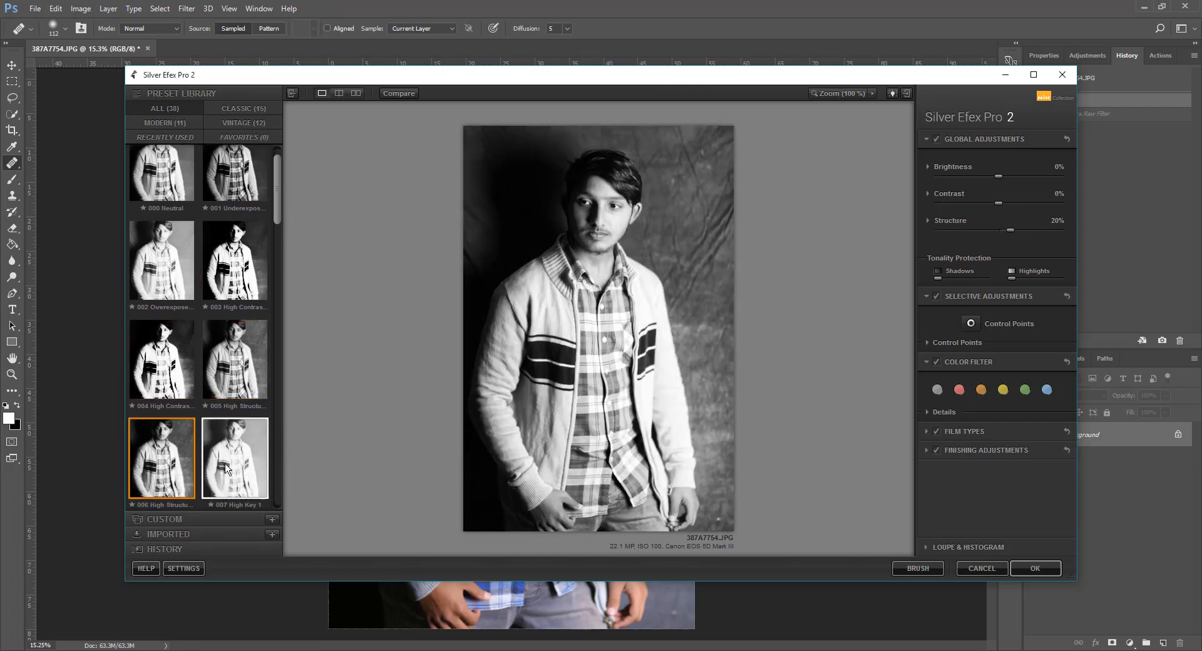
click(248, 465)
scroll(237, 469, down, 3)
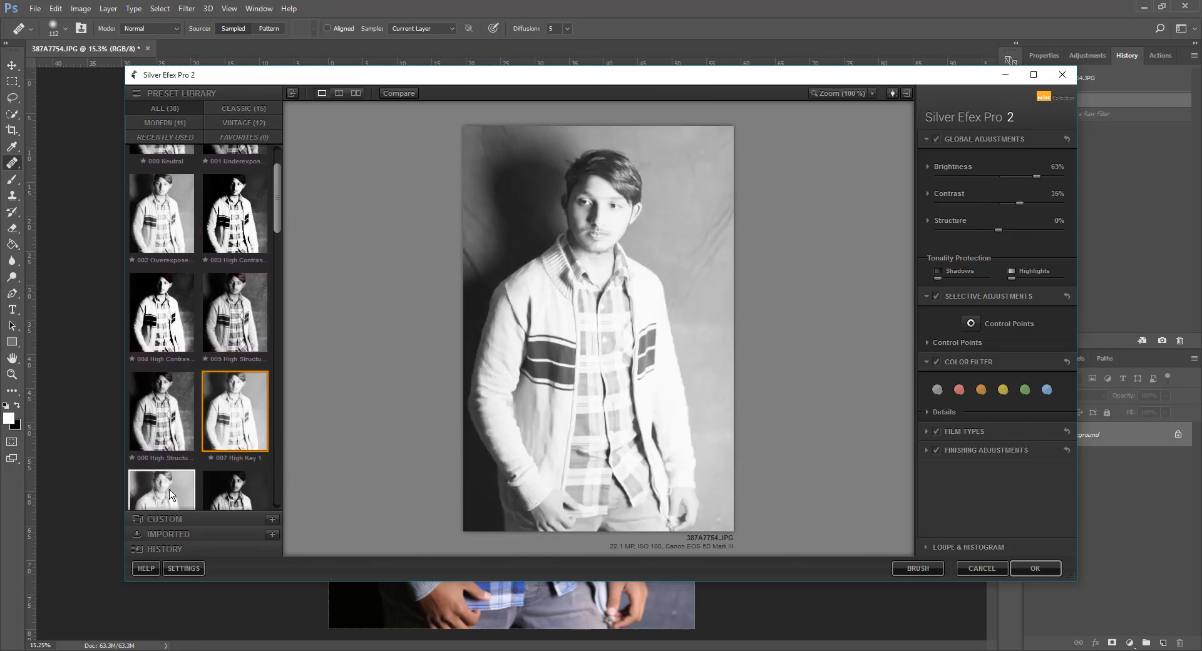
click(187, 479)
click(214, 485)
Step: Preview the 010 Low Key 2, 011 and 012 Push Process, and 013 Grad ND presets on the photo
scroll(213, 475, down, 3)
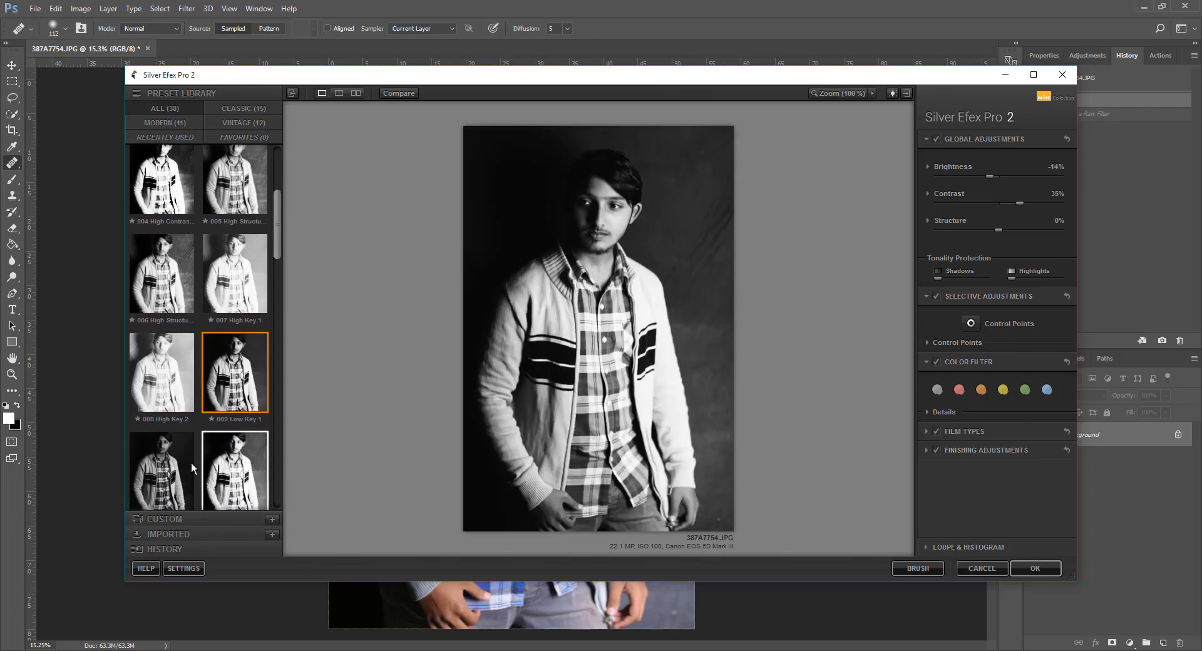
click(190, 460)
click(238, 459)
scroll(238, 464, down, 3)
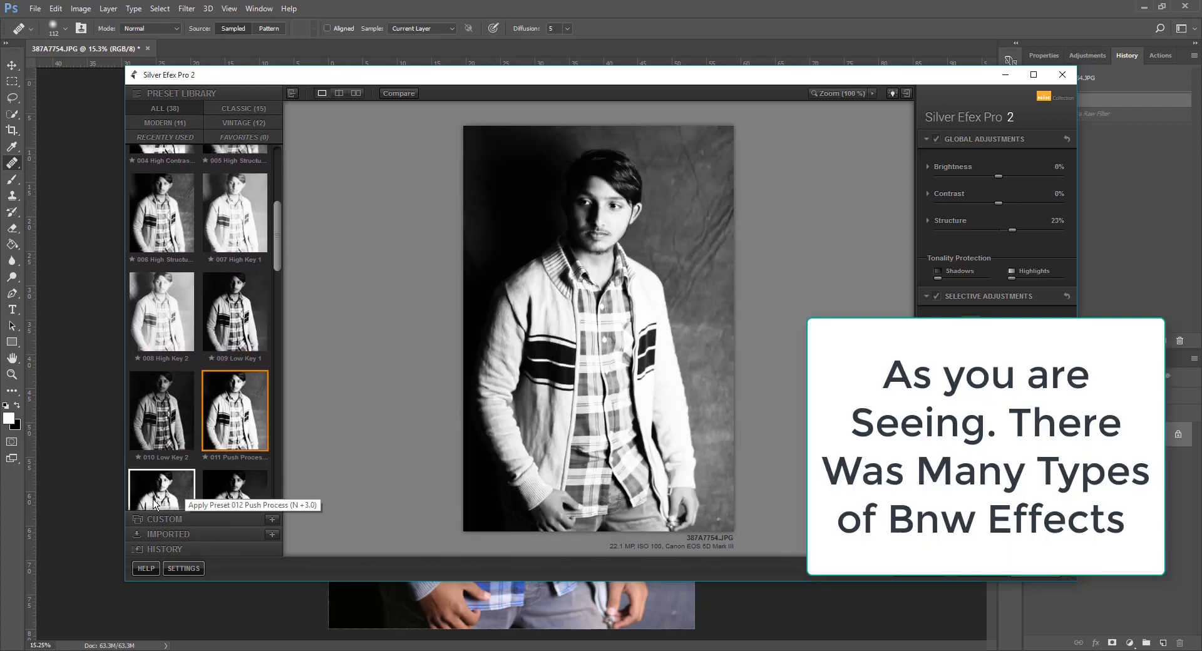
click(163, 460)
click(258, 485)
Step: Preview the 014 Grad ND, 015 and 016 Full Dynamic, and 017 Full Spectrum presets on the photo
scroll(256, 486, down, 3)
click(189, 485)
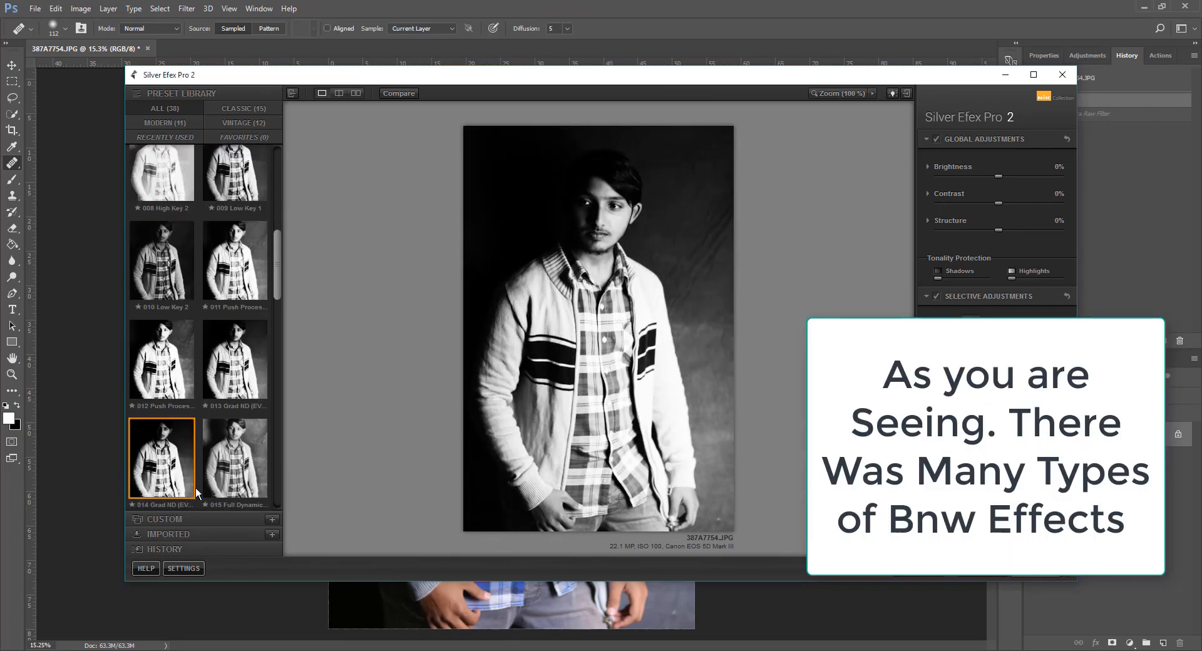
click(251, 481)
scroll(250, 474, down, 3)
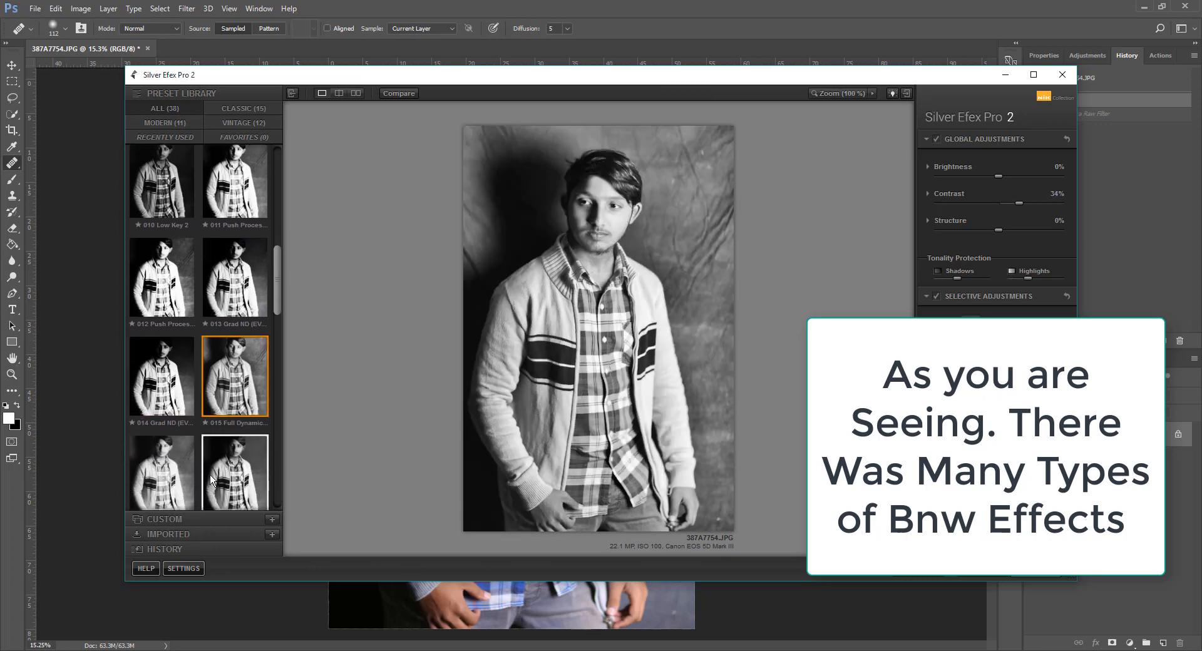
click(163, 460)
click(230, 481)
Step: Preview the 019 Fine Art, 020 Fine Art (high key, framed) and 021 Triste 1 presets on the photo
scroll(230, 482, down, 3)
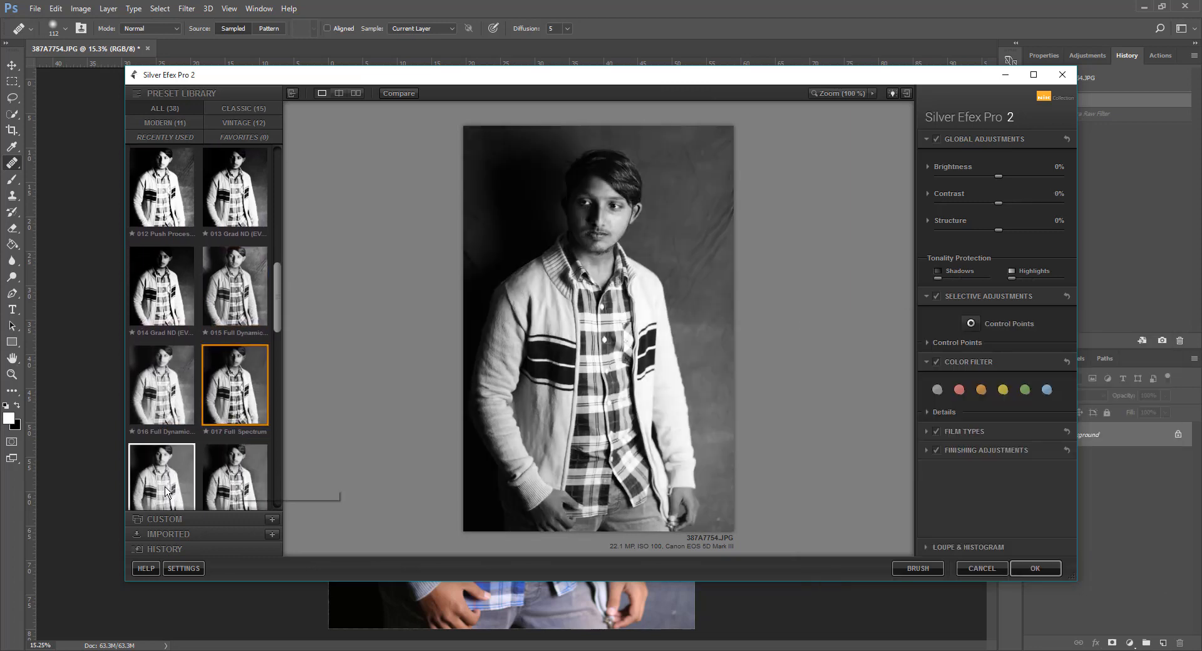
click(230, 492)
scroll(230, 491, down, 5)
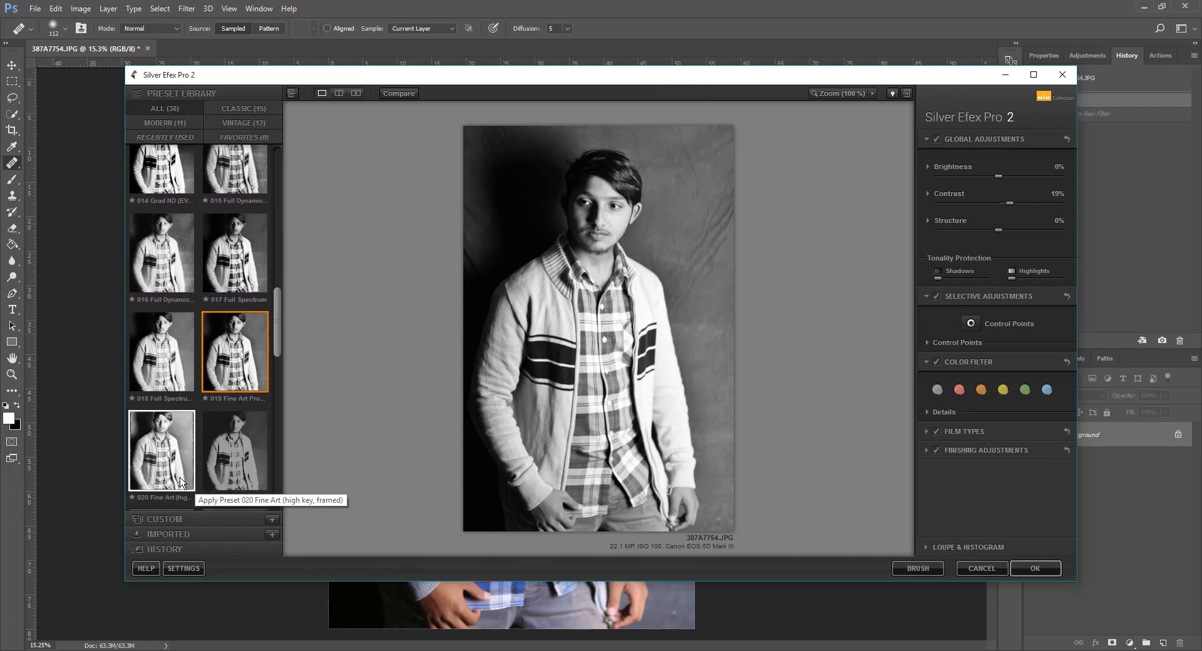
click(161, 444)
click(216, 474)
scroll(217, 470, down, 3)
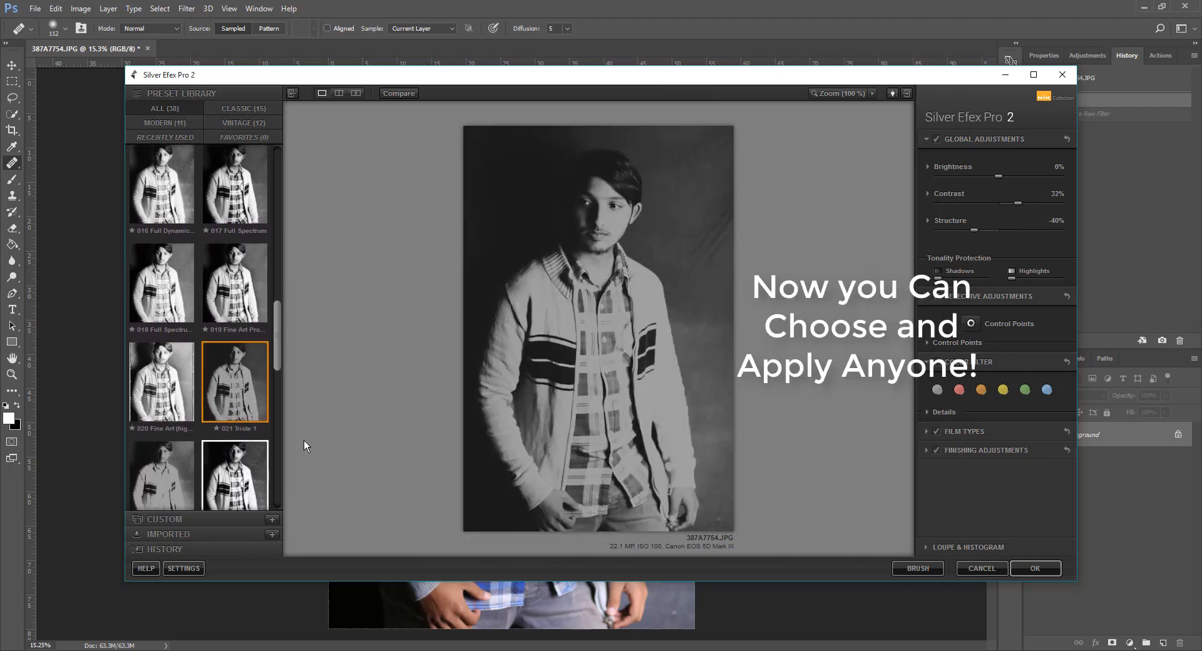
Step: Preview the 022 Triste 2, 023 Wet Rocks and 024 Full Contrast presets on the photo, and look through the remaining presets
click(224, 467)
click(181, 471)
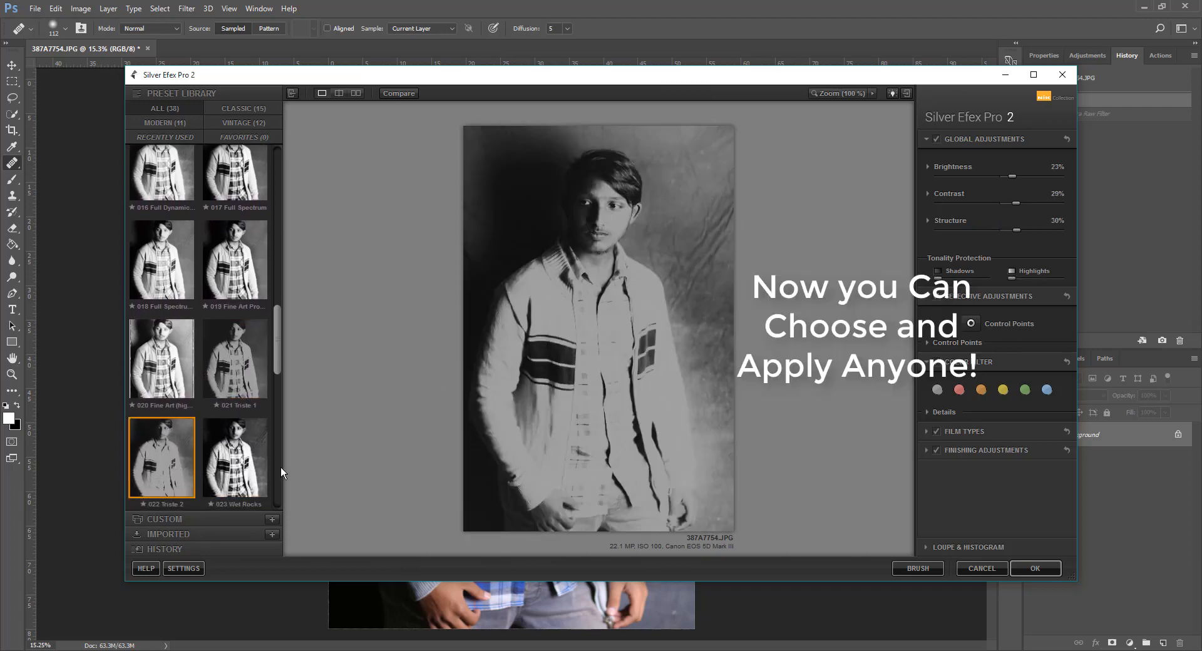
scroll(281, 469, down, 3)
click(235, 463)
click(169, 477)
scroll(224, 467, down, 3)
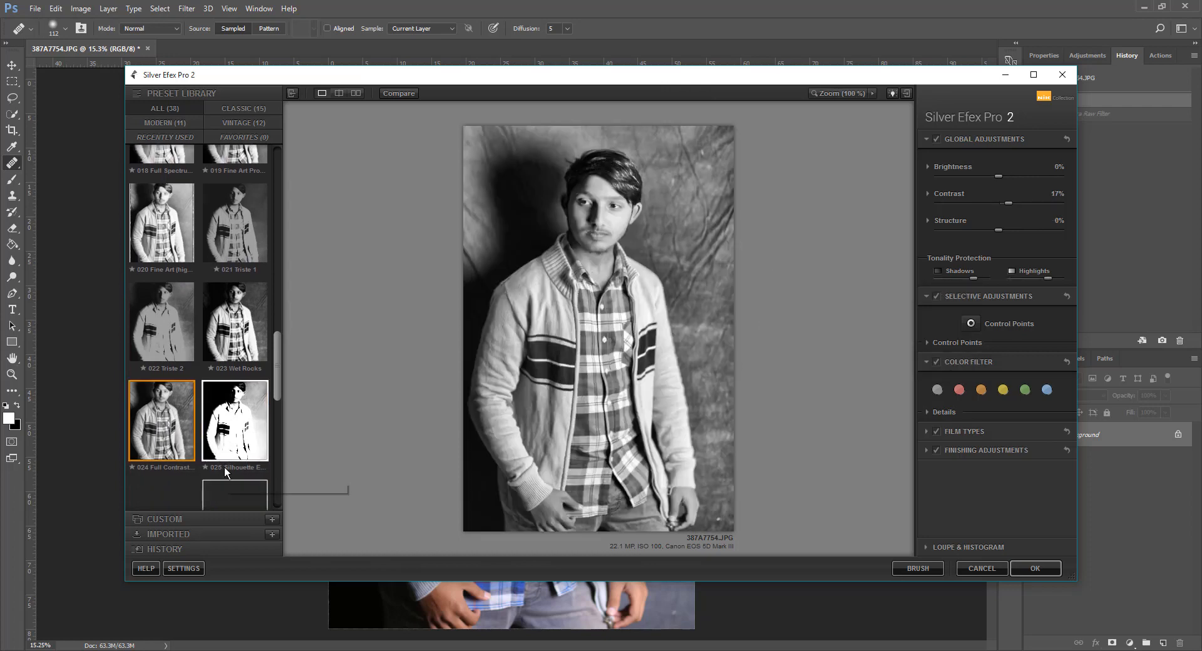
click(175, 473)
scroll(195, 473, down, 12)
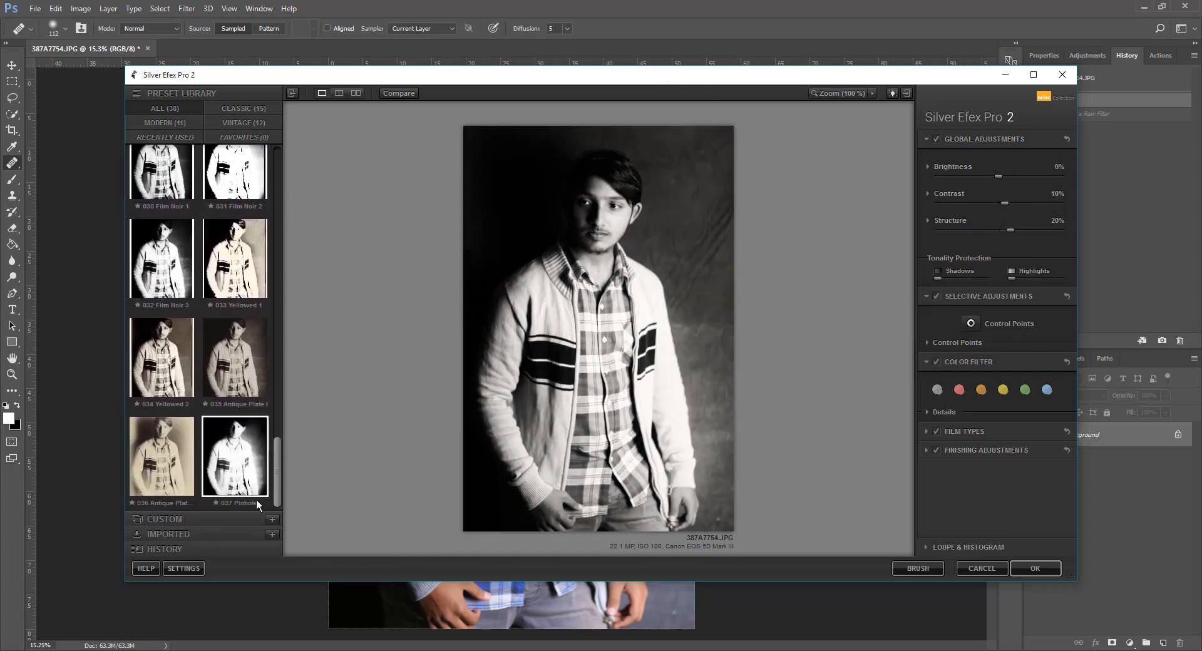
Step: Choose the 021 Triste 1 preset for the photo
scroll(257, 498, up, 7)
scroll(222, 463, up, 9)
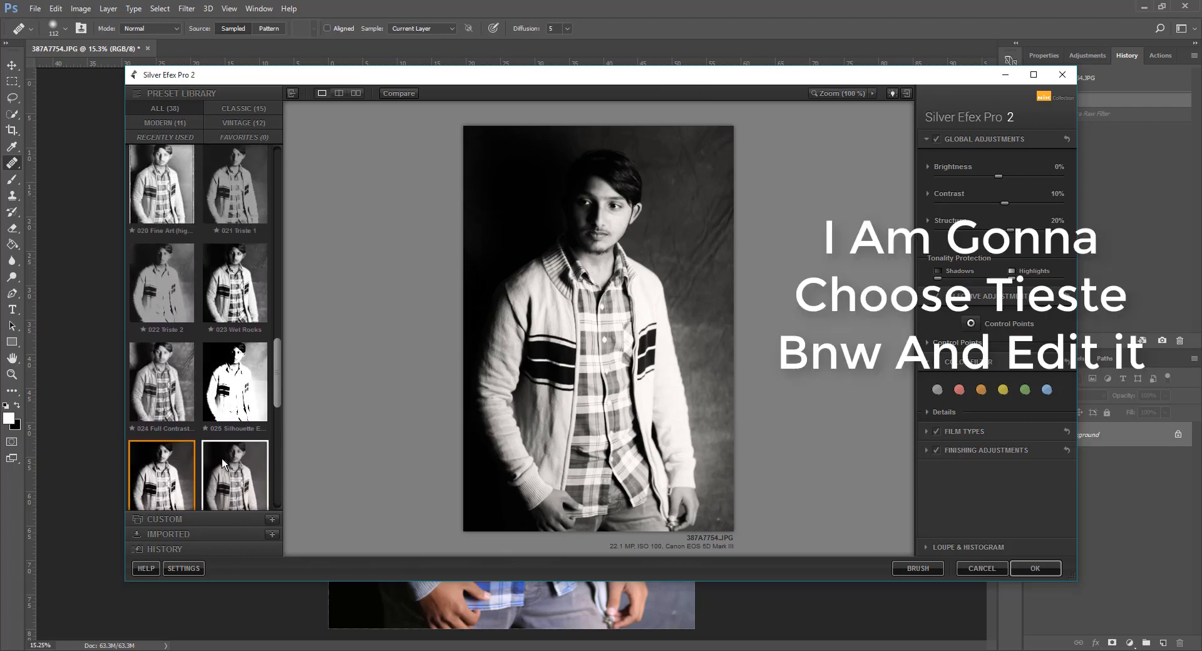
click(249, 272)
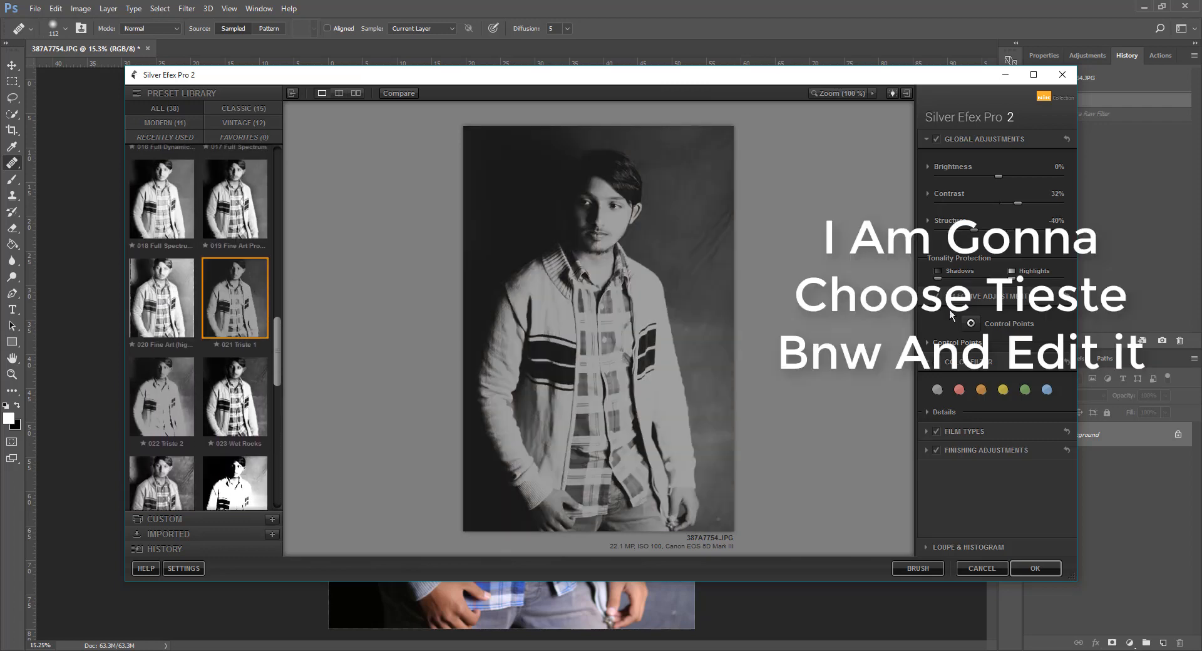
Step: Set Brightness to 6%, Contrast to -6% and Structure to 0%, and raise the tonality protection for shadows and highlights
click(987, 176)
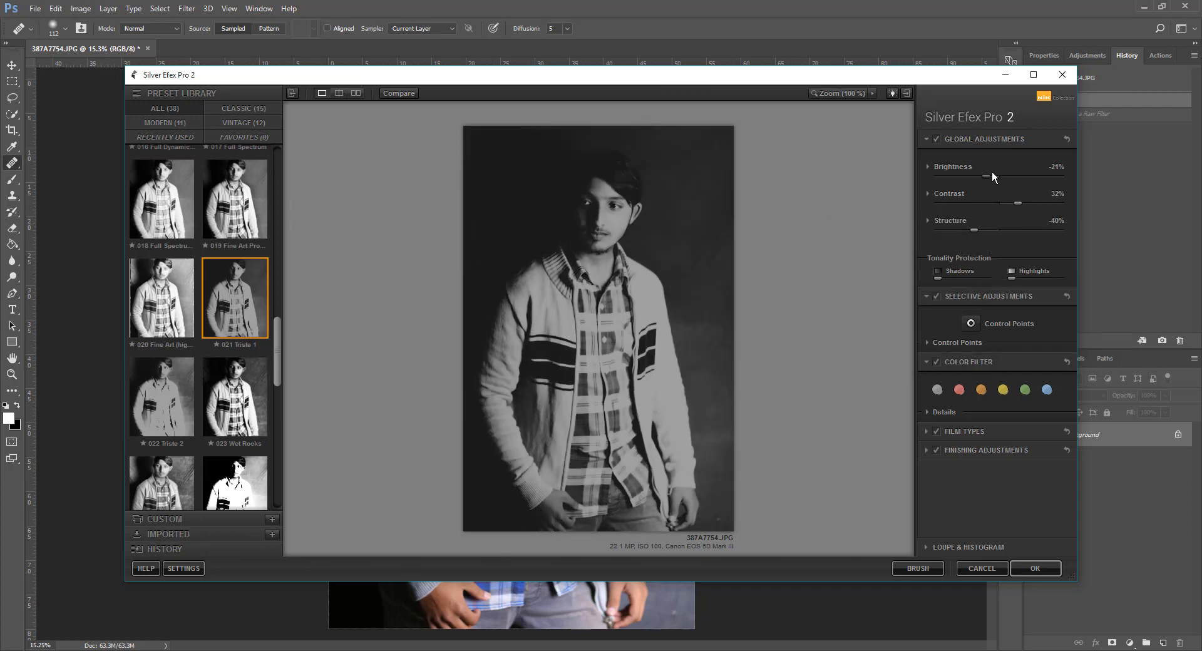
drag(990, 174, 1007, 175)
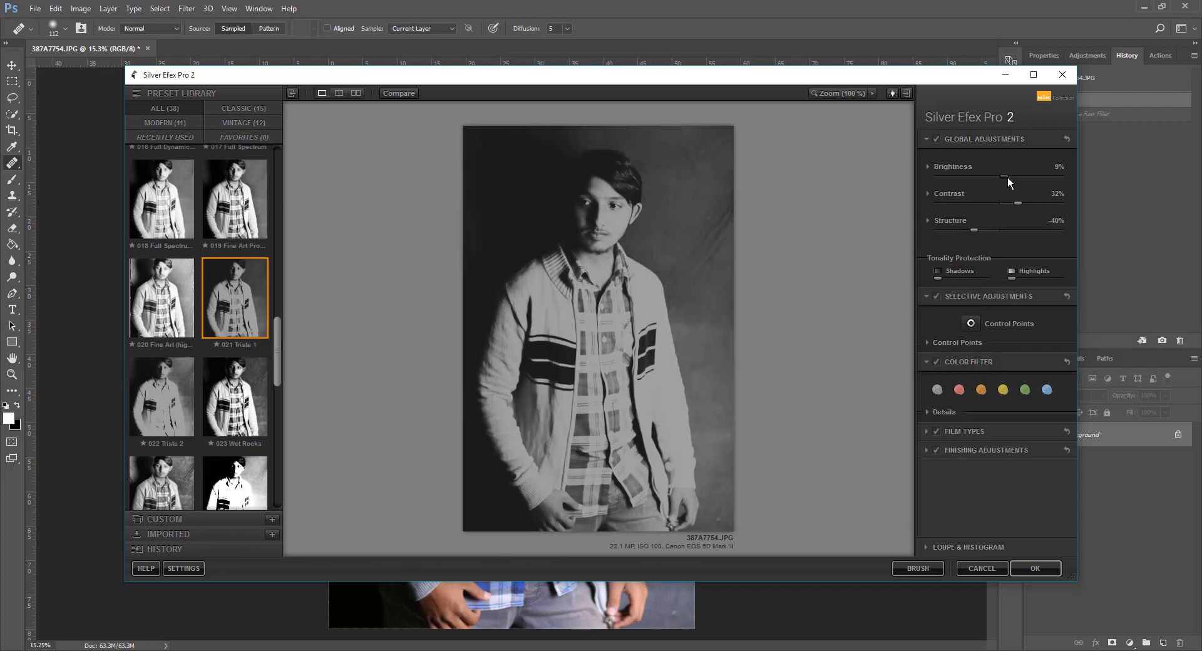
click(996, 202)
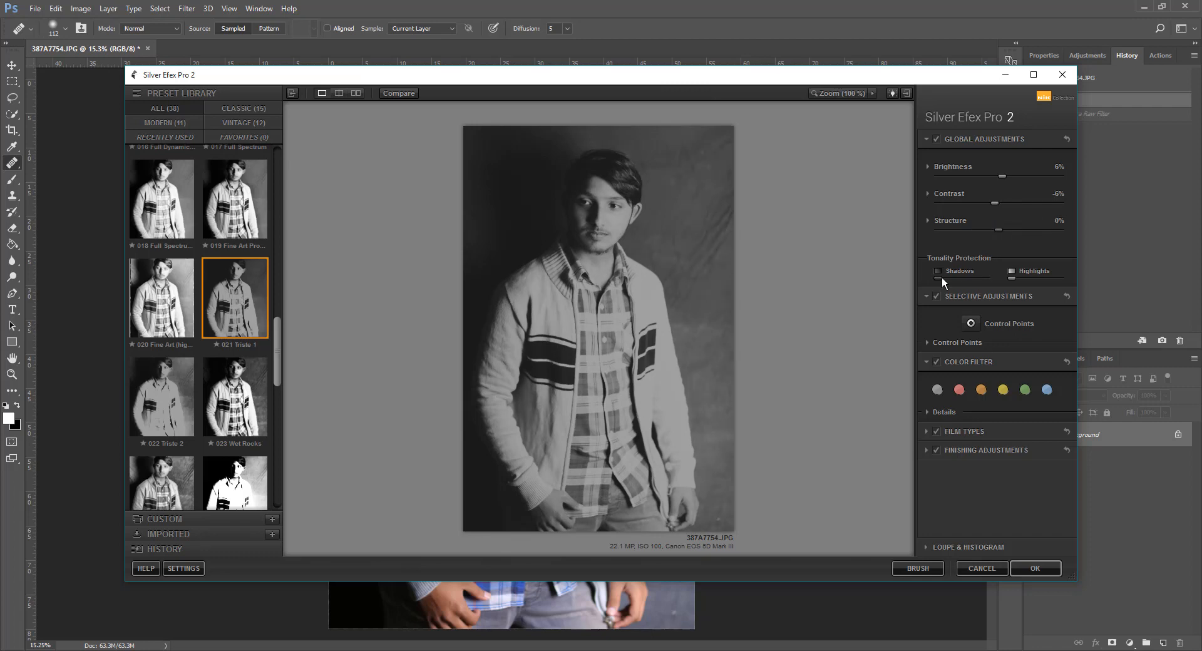
double_click(967, 281)
drag(970, 278, 982, 276)
Step: Try film types such as Agfa APX Pro 100 and Kodak P3200 TMAX Pro, and apply the black-and-white conversion
click(927, 432)
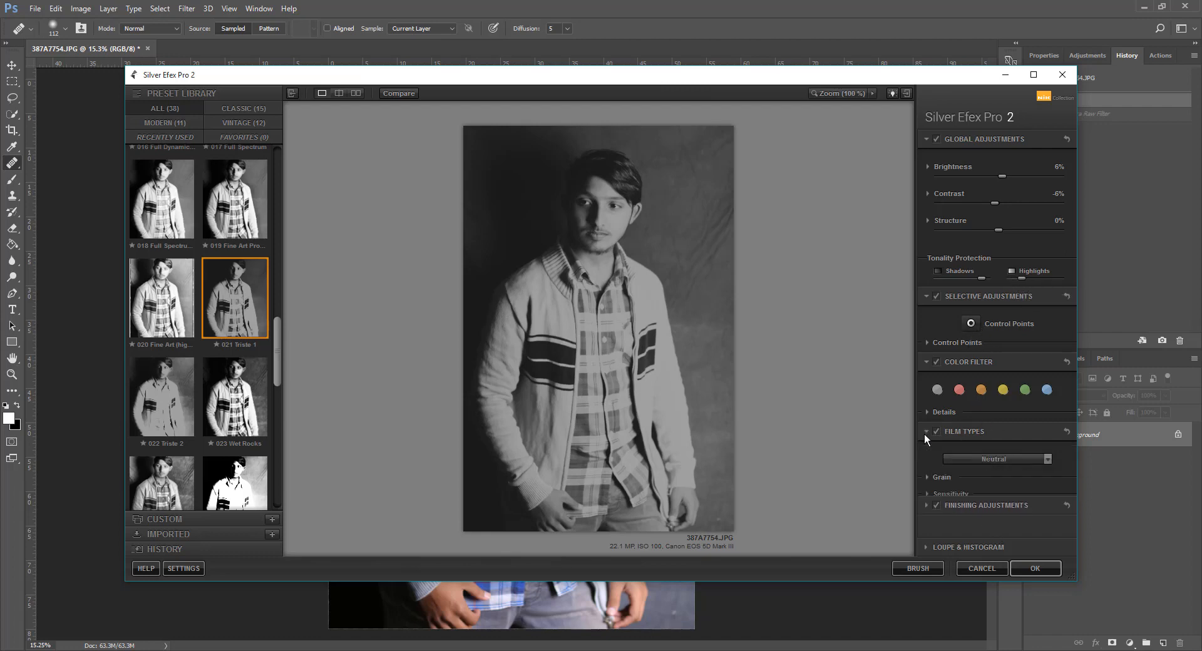
click(987, 444)
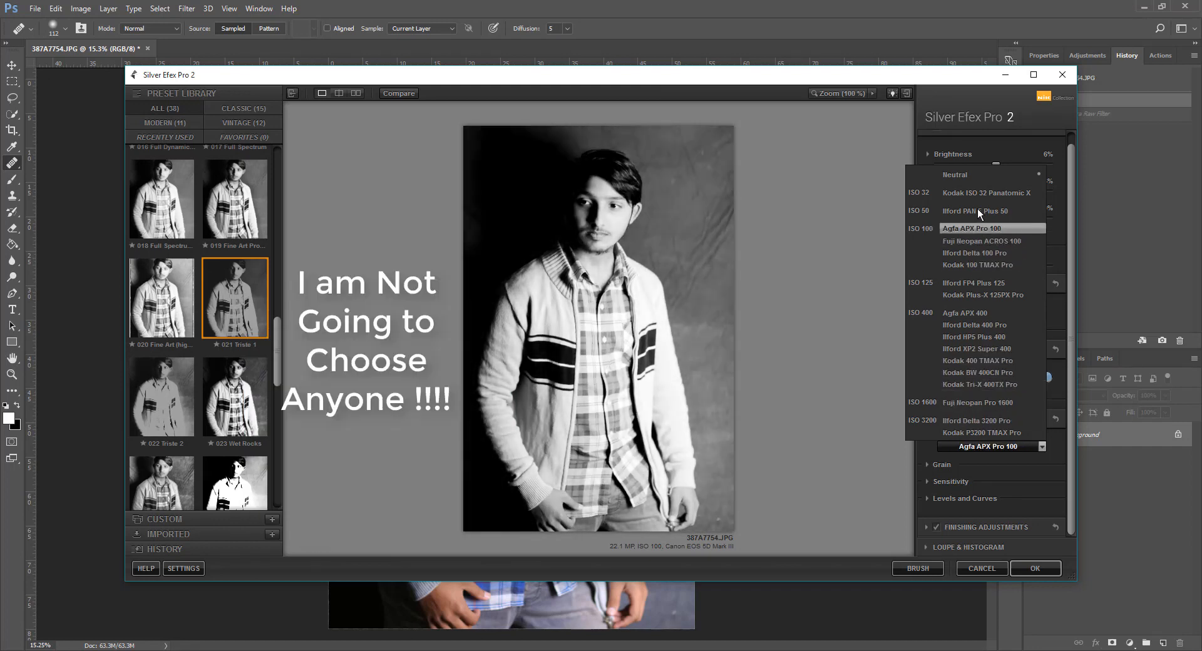
click(1045, 446)
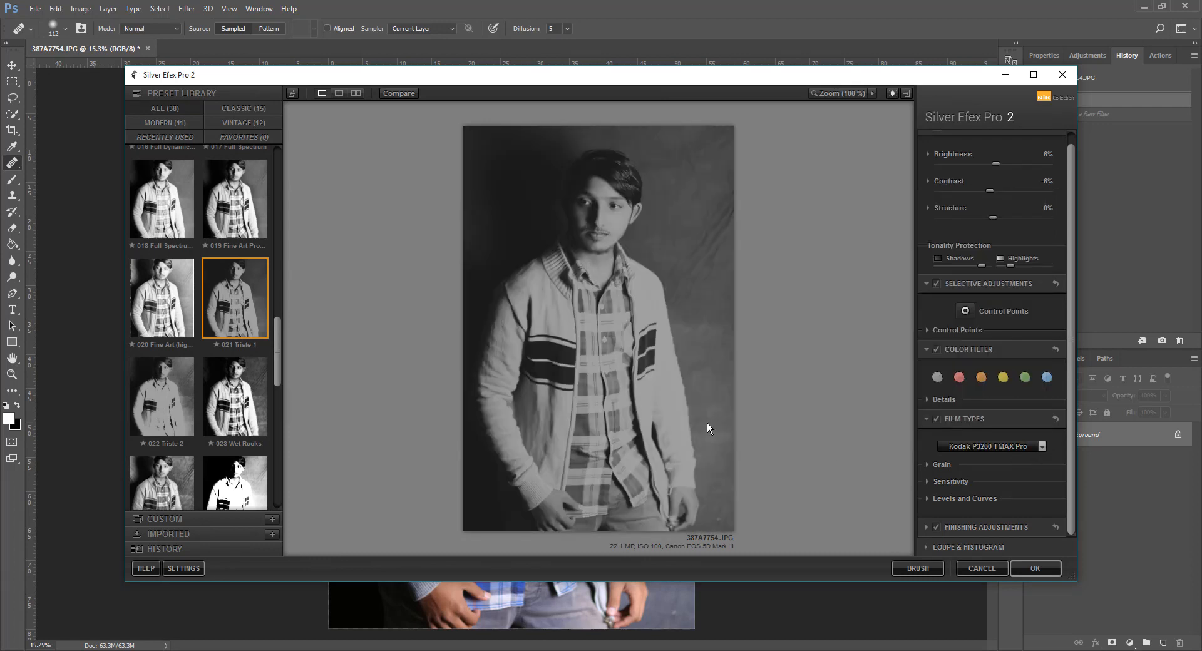
click(1041, 566)
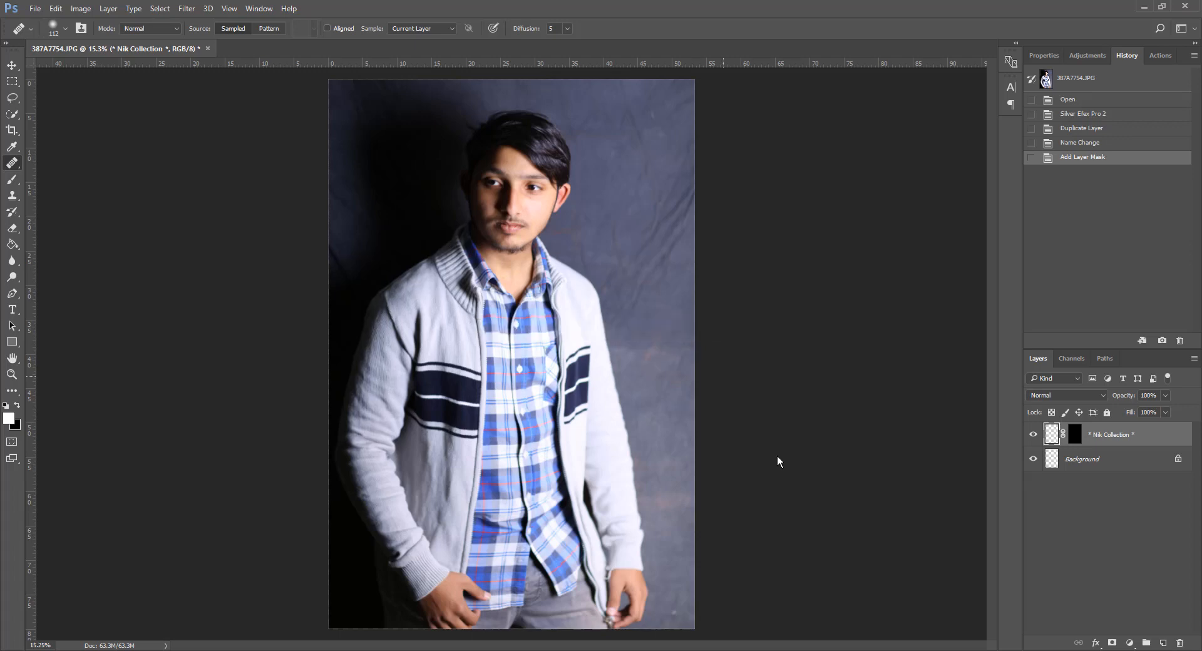
Step: Adjust Levels on the Silver Efex Pro 2 layer with a black input of 13 and a white input of 192
key(ctrl+l)
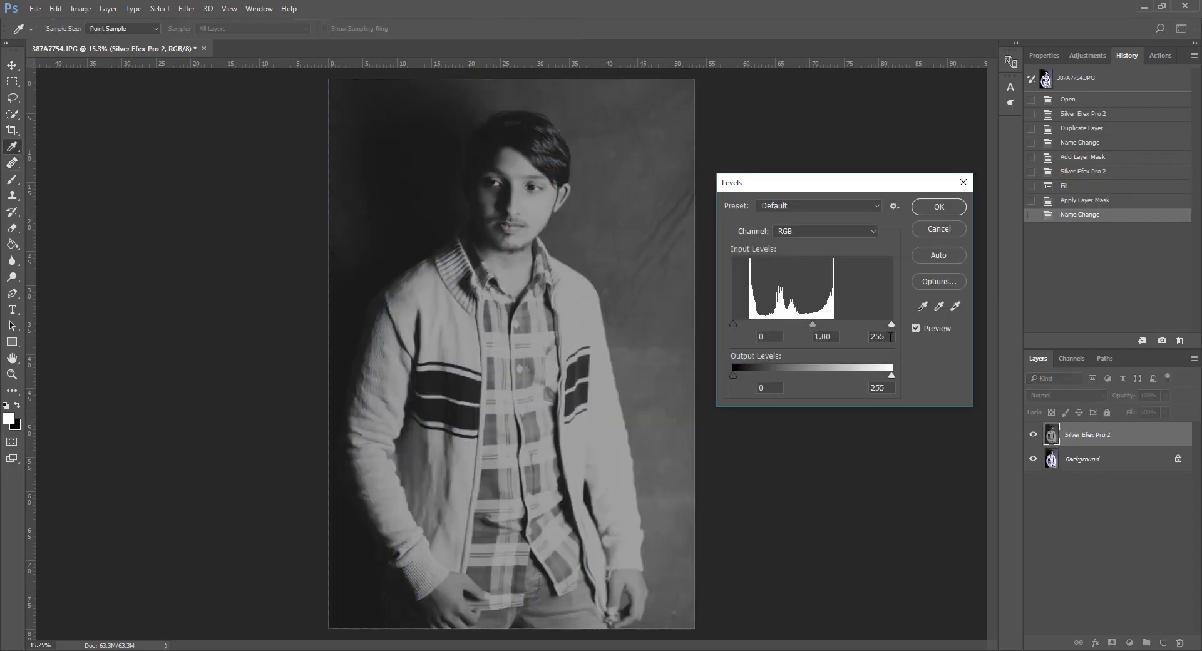
drag(891, 324, 852, 325)
drag(733, 324, 745, 326)
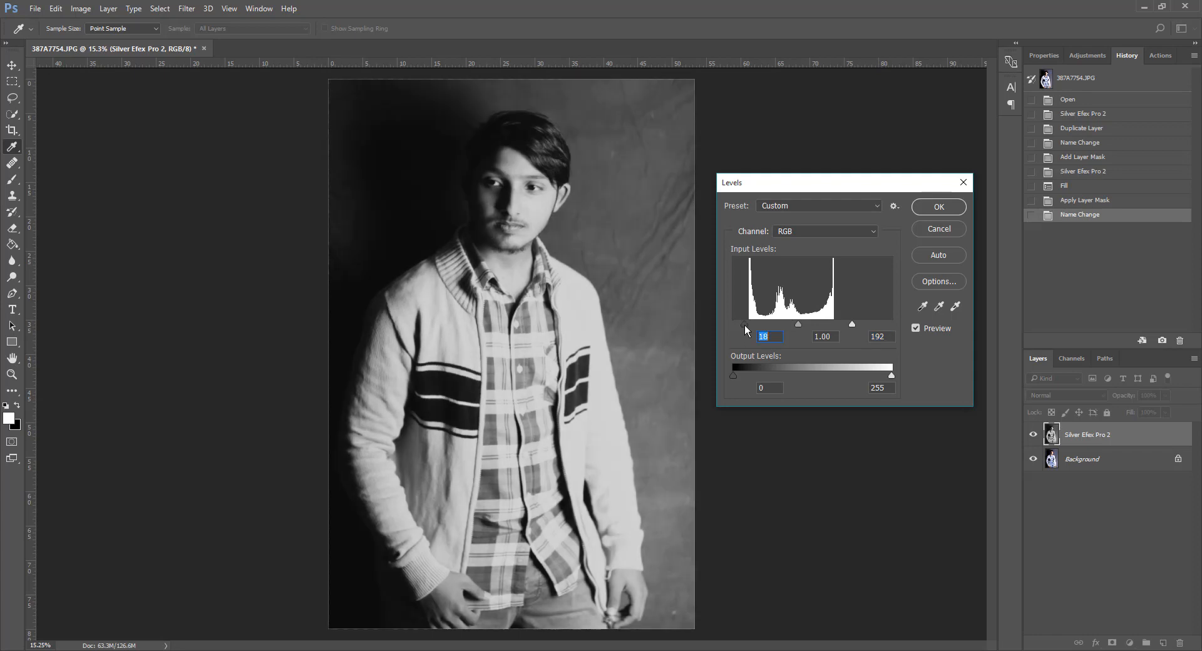
click(960, 210)
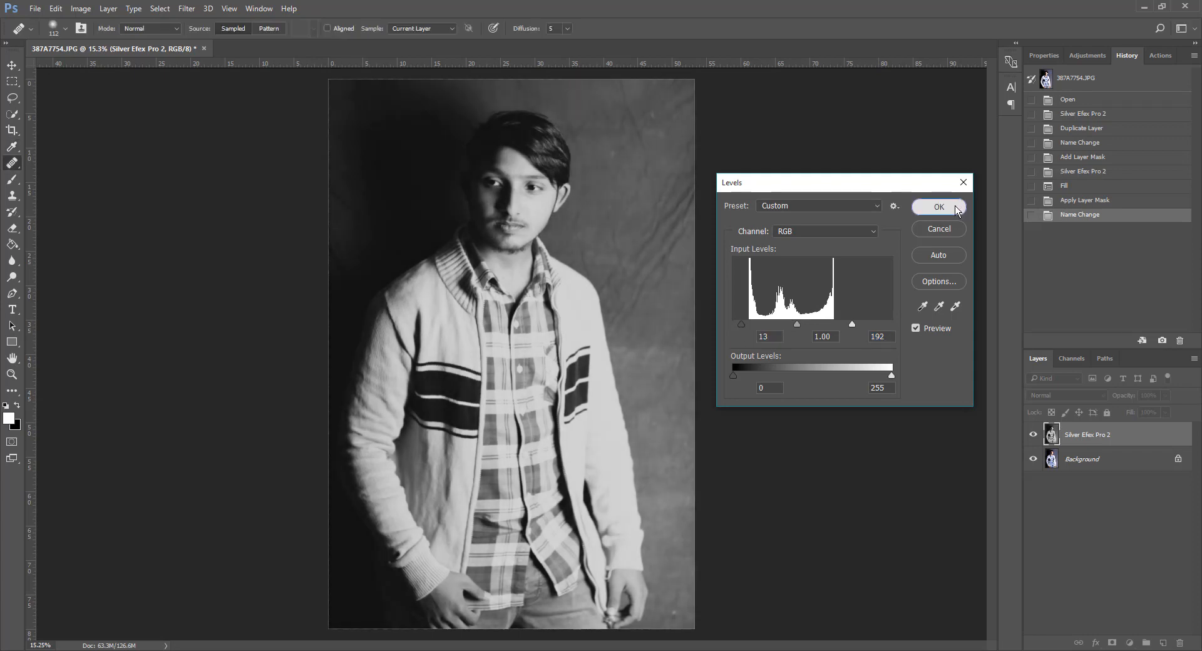
Step: Examine the black-and-white result close up on the face and across the whole portrait
scroll(529, 194, up, 10)
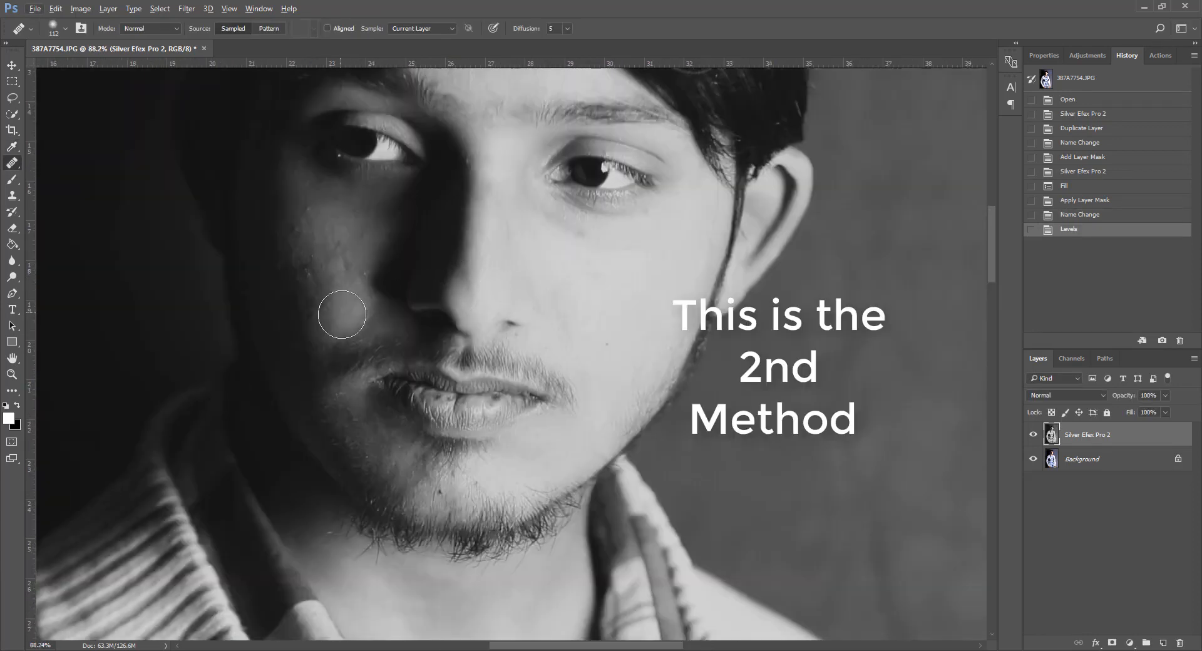
scroll(373, 321, up, 1)
scroll(546, 287, up, 2)
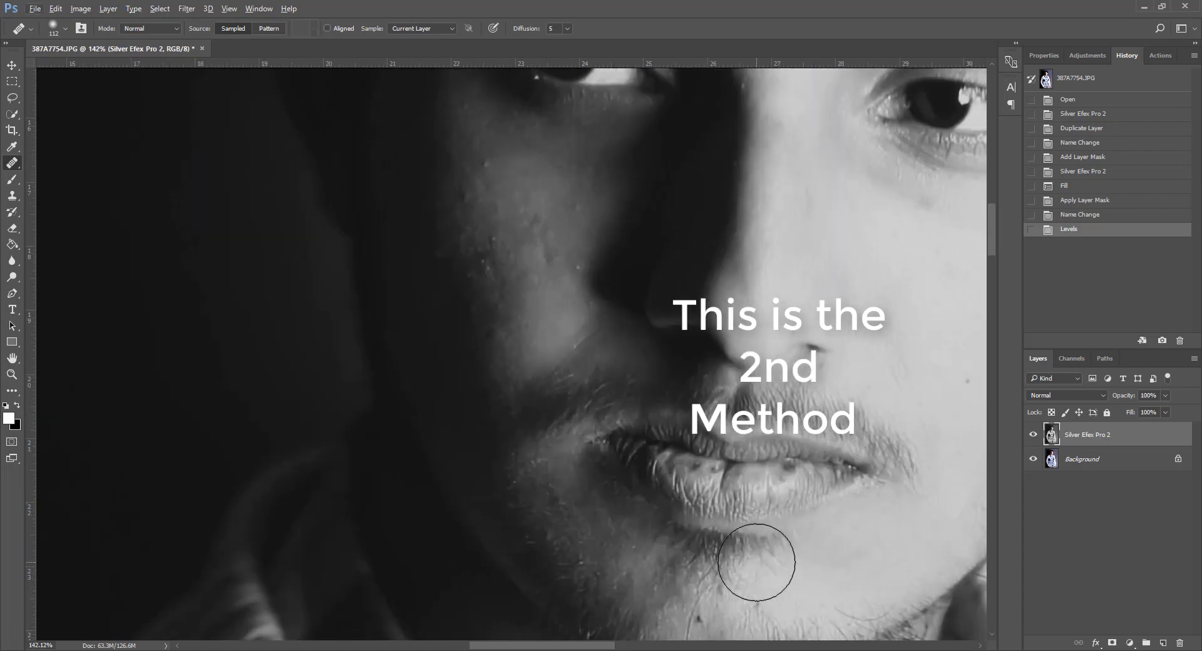
scroll(757, 562, down, 8)
scroll(756, 561, up, 1)
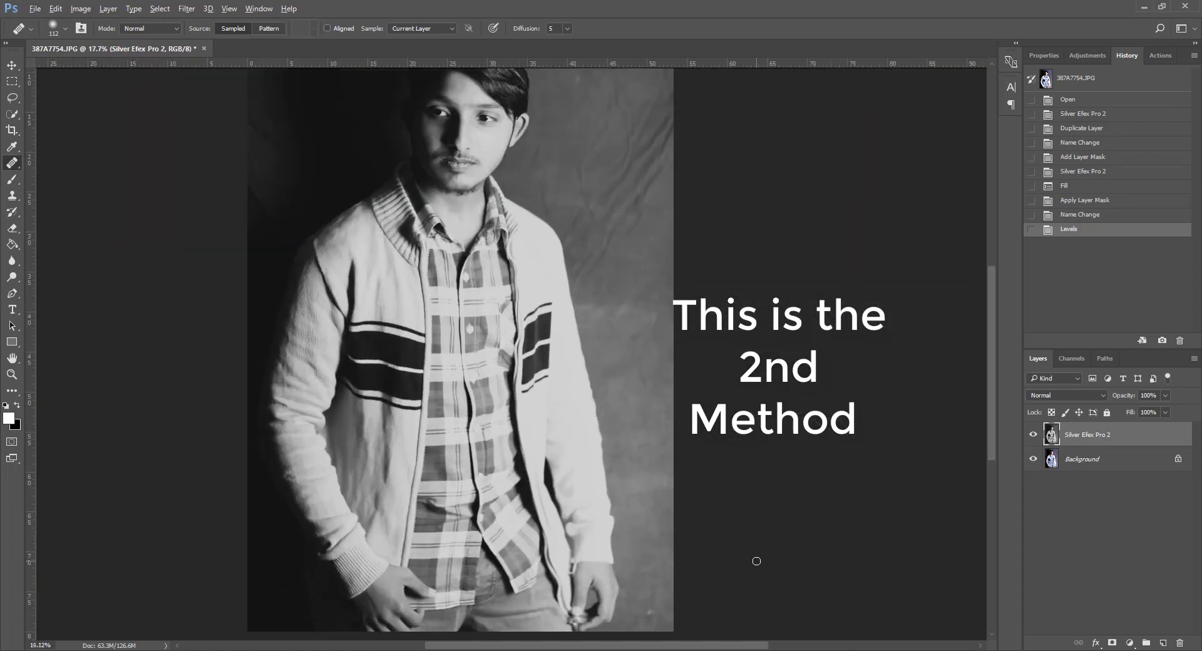
scroll(756, 561, down, 1)
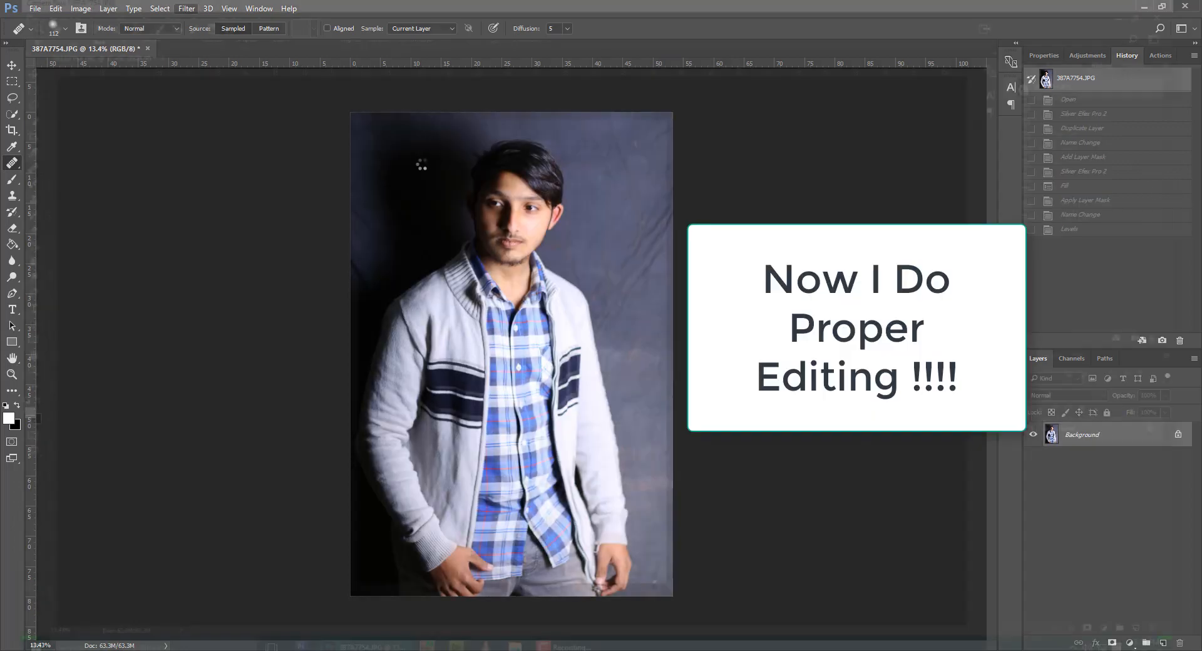
Step: Apply Camera Raw to the original colour photo with Exposure -0.45, Highlights -20, Shadows -7, Whites -26, Blacks -6, Clarity +34 and Temperature -5
key(ctrl+shift+a)
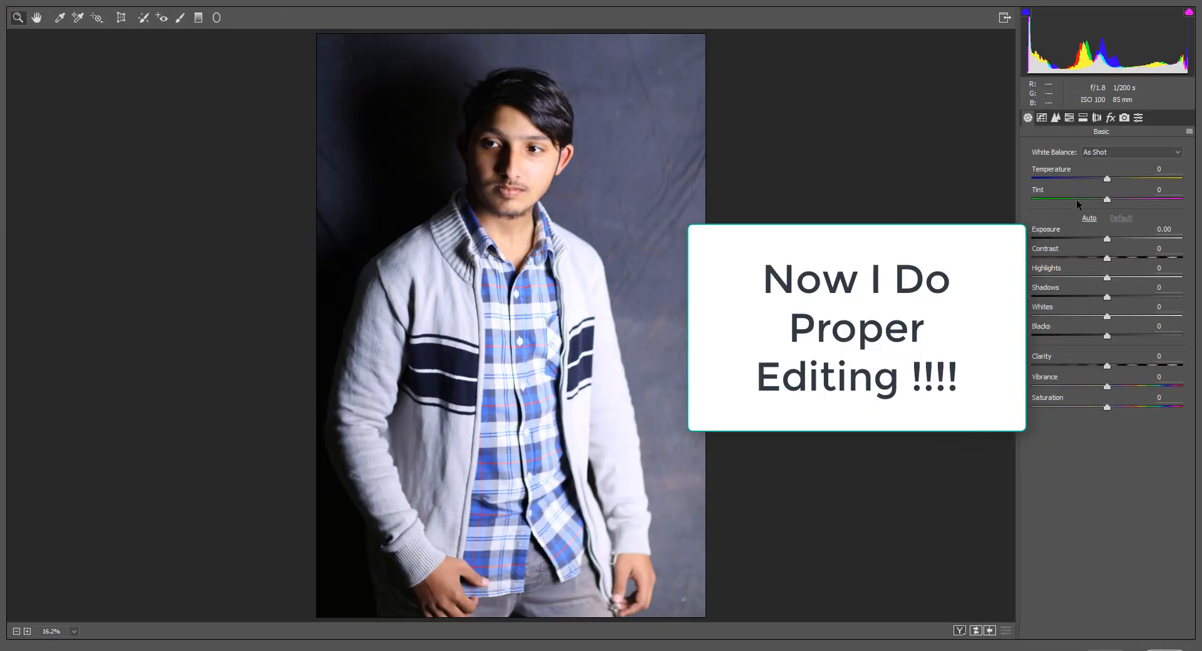
drag(1101, 237, 1094, 238)
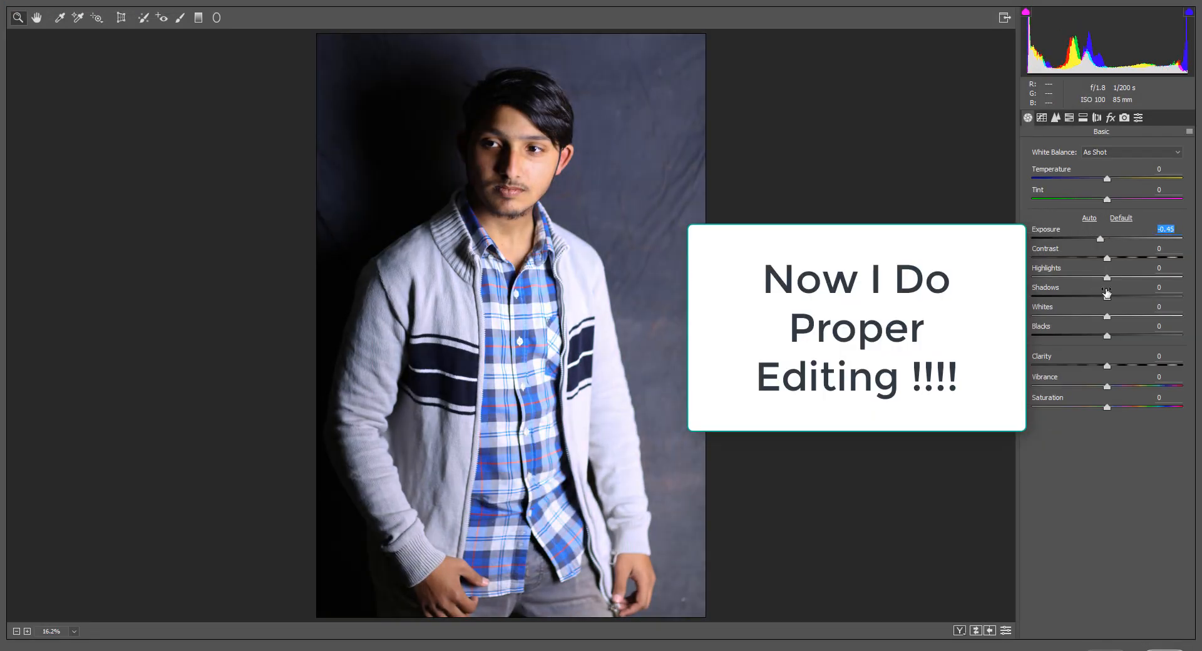
drag(1107, 277, 1119, 362)
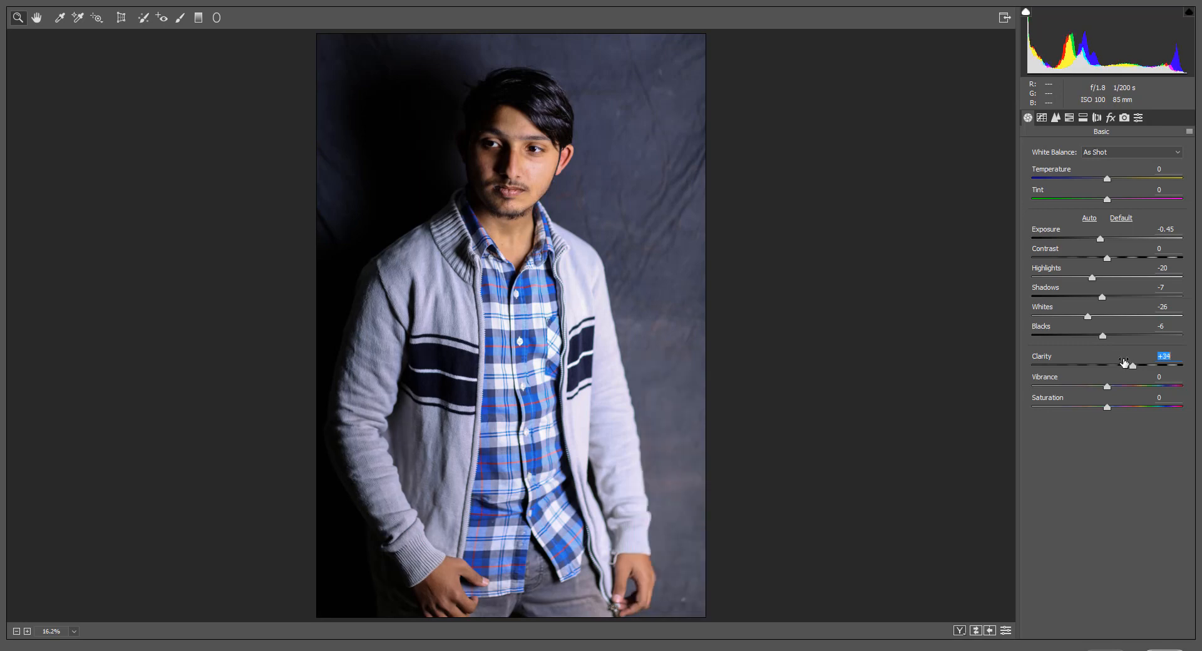
drag(1105, 172, 1100, 170)
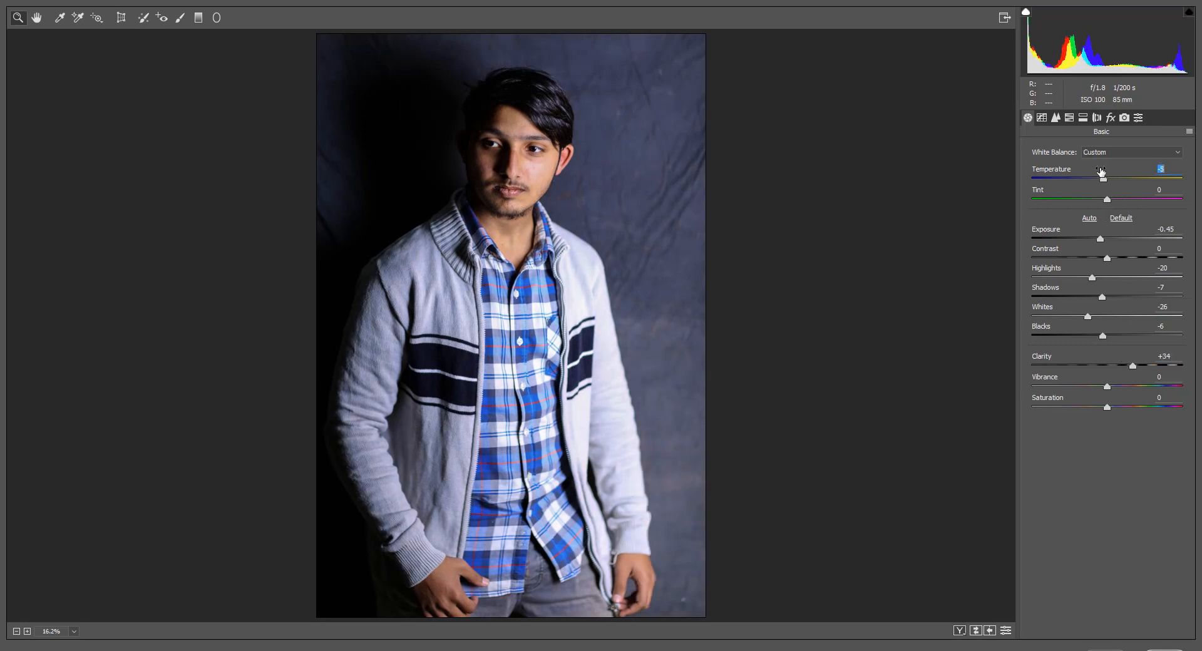
key(Return)
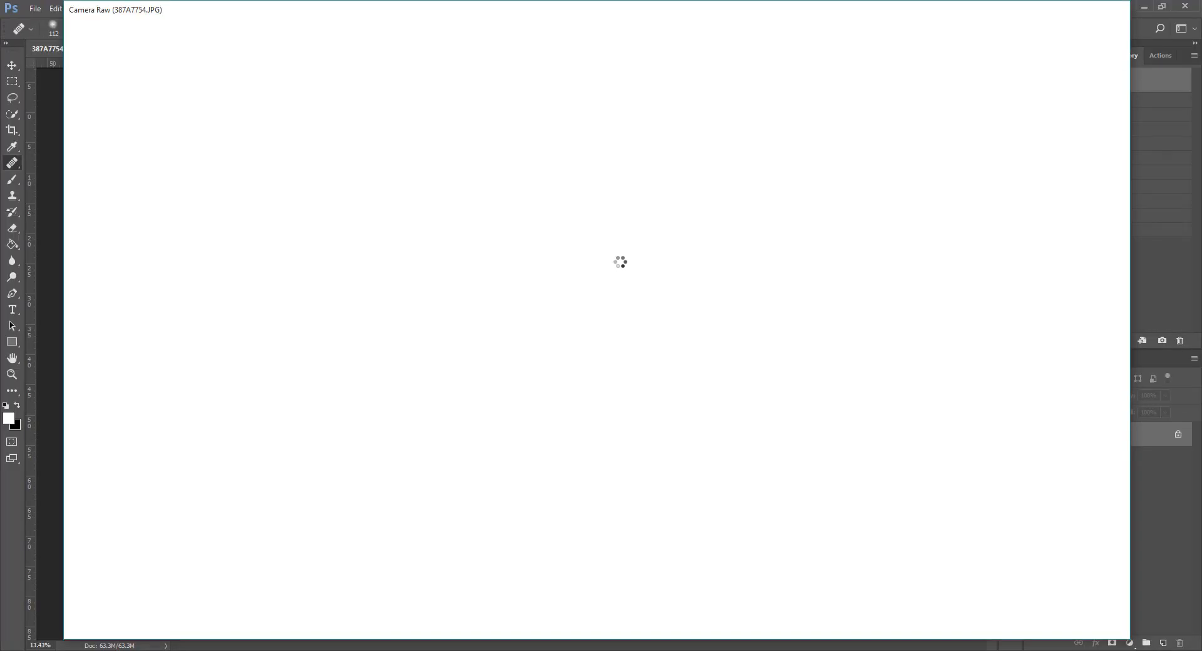
Step: Shrink the Healing Brush and heal the blemishes under the eye and on the upper part of the lit cheek
scroll(514, 194, up, 2)
scroll(514, 194, up, 10)
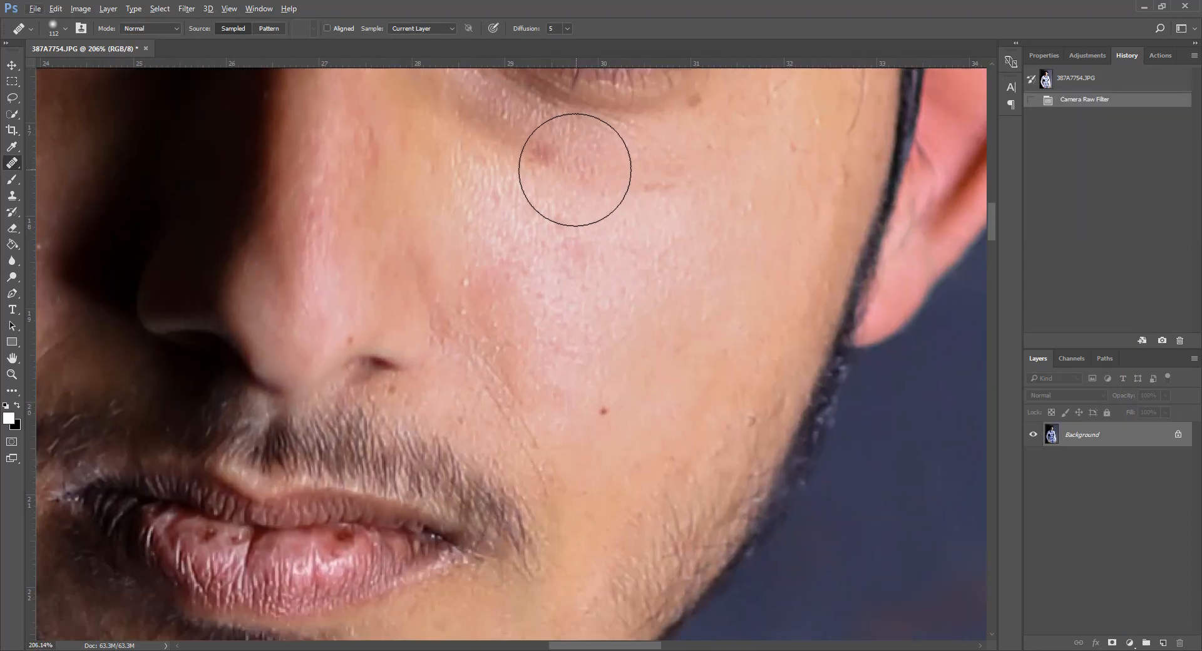
mouse_move(571, 174)
mouse_down()
mouse_move(548, 223)
mouse_move(529, 222)
mouse_up()
click(553, 194)
click(524, 188)
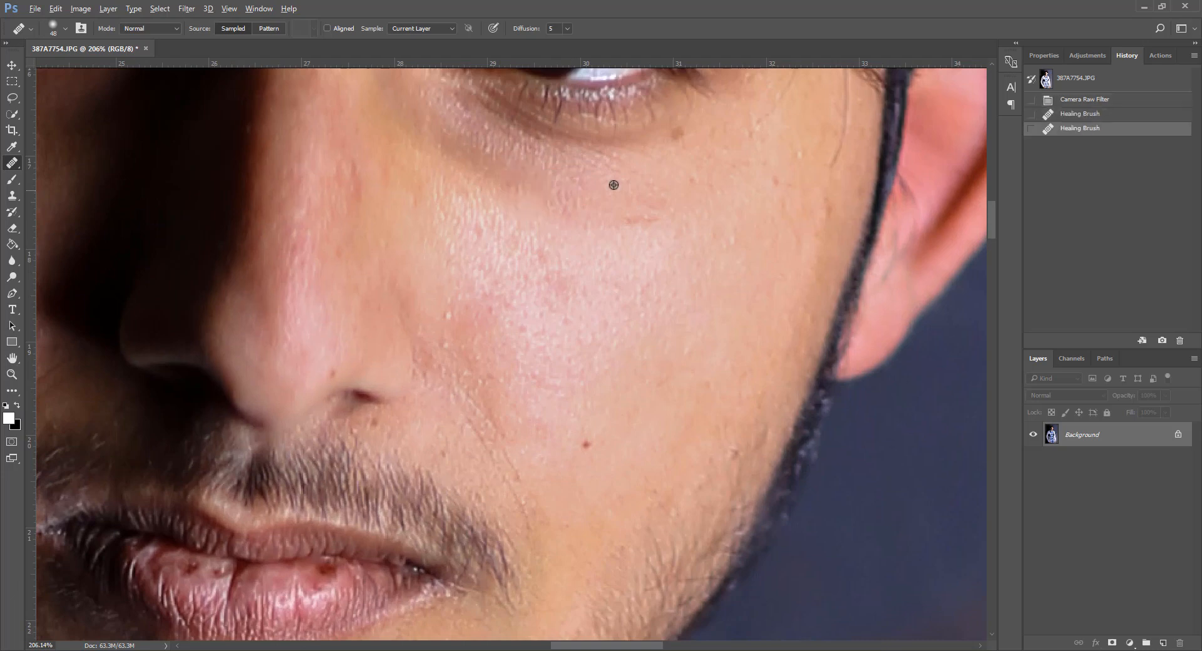
click(680, 132)
click(695, 191)
click(774, 183)
click(693, 247)
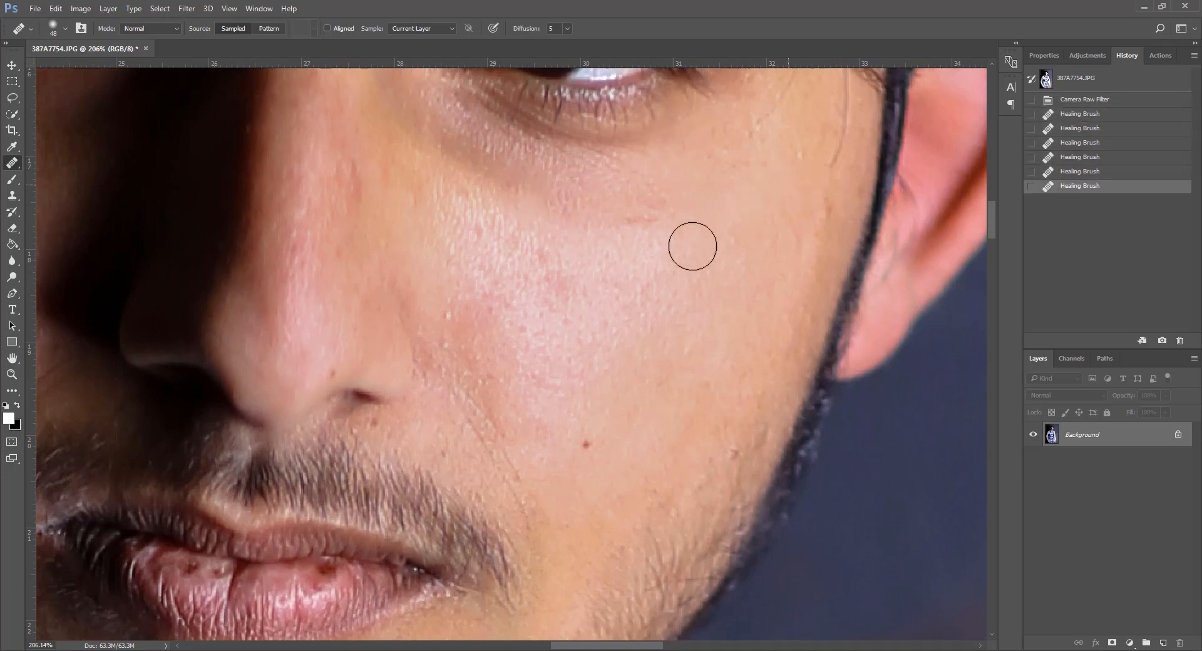
Step: Heal the small mole on the lit cheek and the spots near the sideburn, sampling clean skin nearby
click(601, 437)
click(588, 444)
click(830, 214)
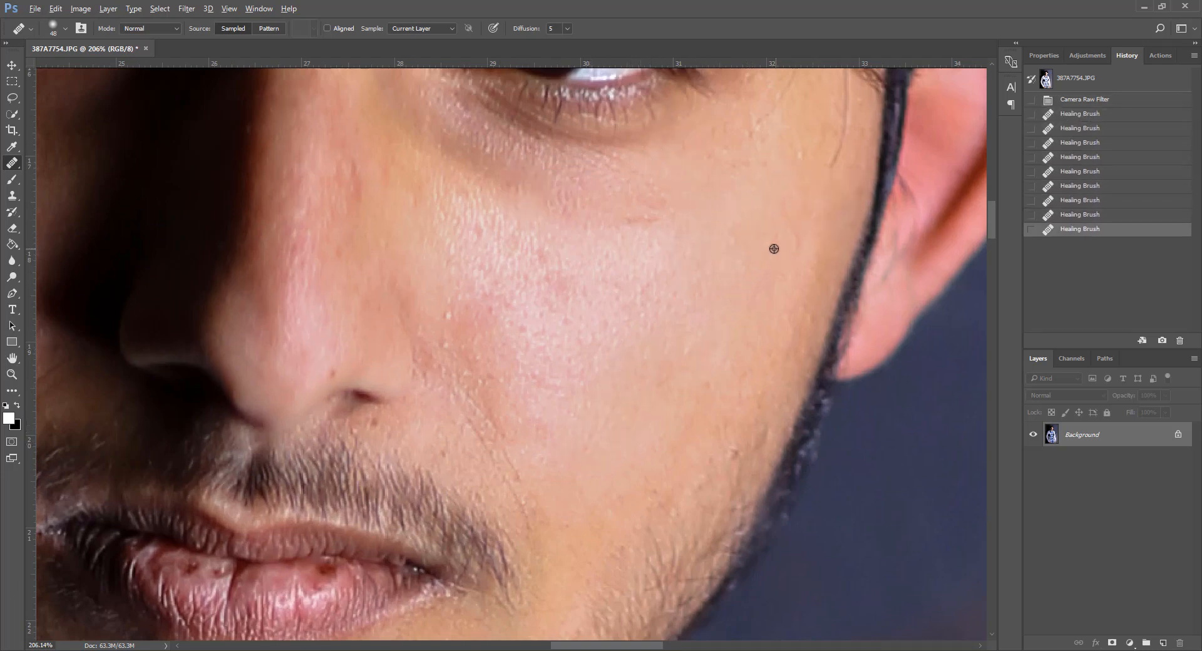
alt+click(775, 249)
click(792, 244)
click(808, 263)
alt+click(755, 303)
click(801, 148)
Step: Heal the small bright spots on the lit cheek beside the nose, using nearby skin as the source
alt+click(466, 321)
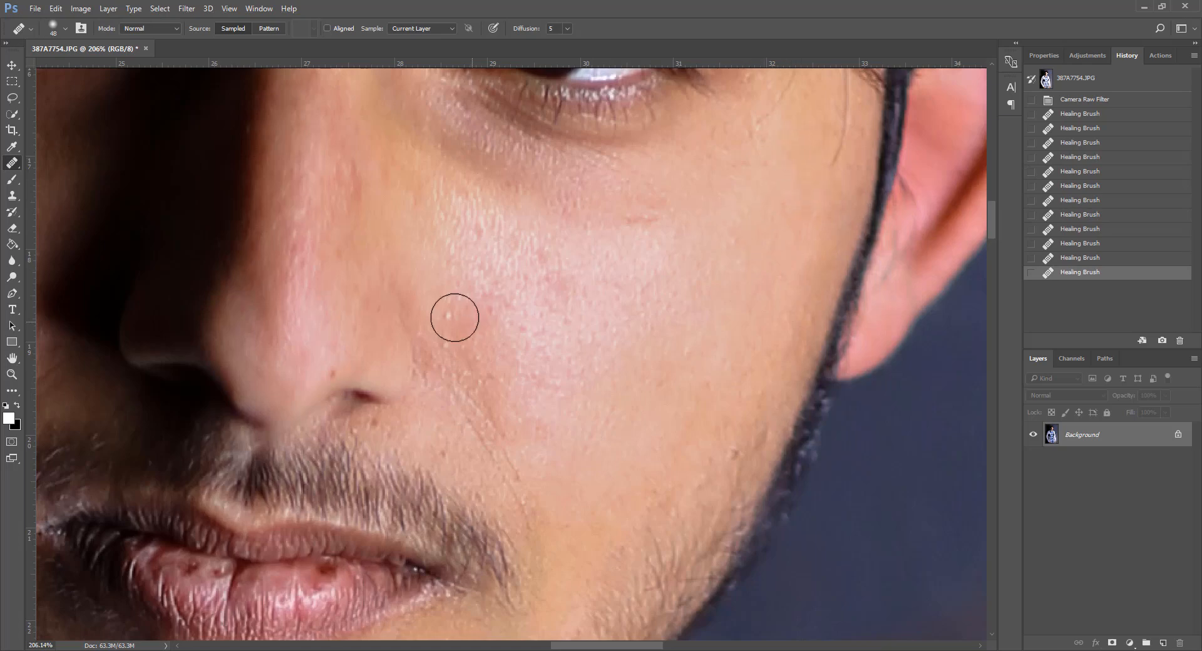
click(452, 317)
alt+click(468, 320)
click(481, 231)
click(484, 267)
Step: Heal the blemishes on the inner part of the shaded cheek, next to the nose, with resampled clean skin
drag(482, 357, 869, 383)
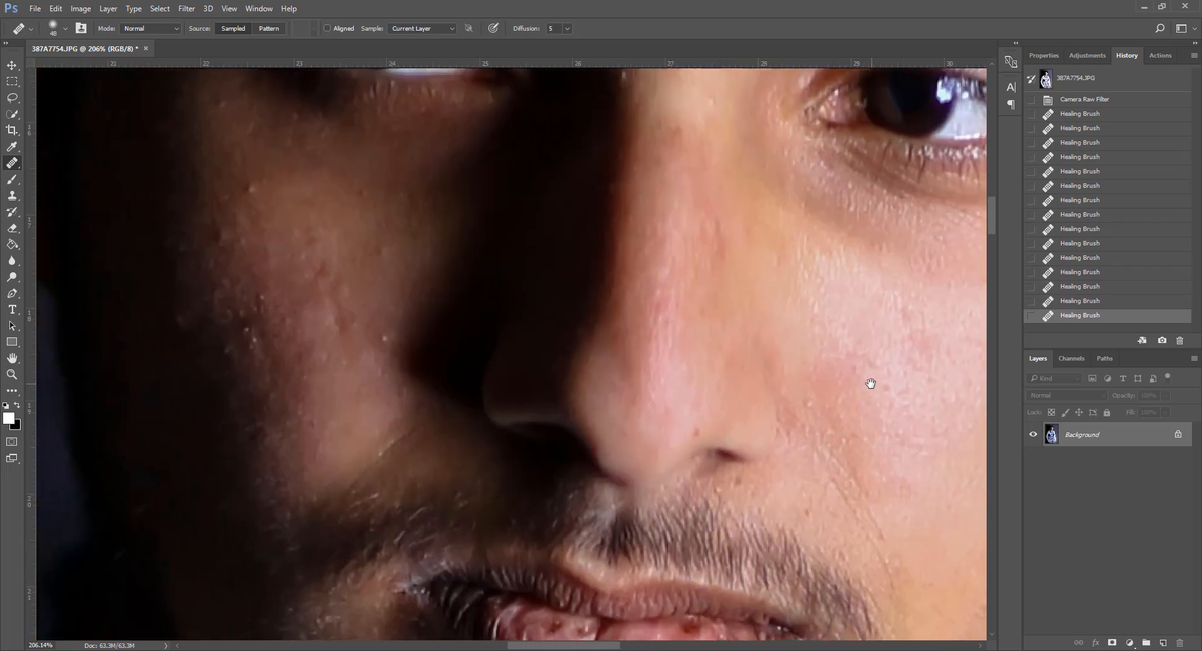
click(323, 260)
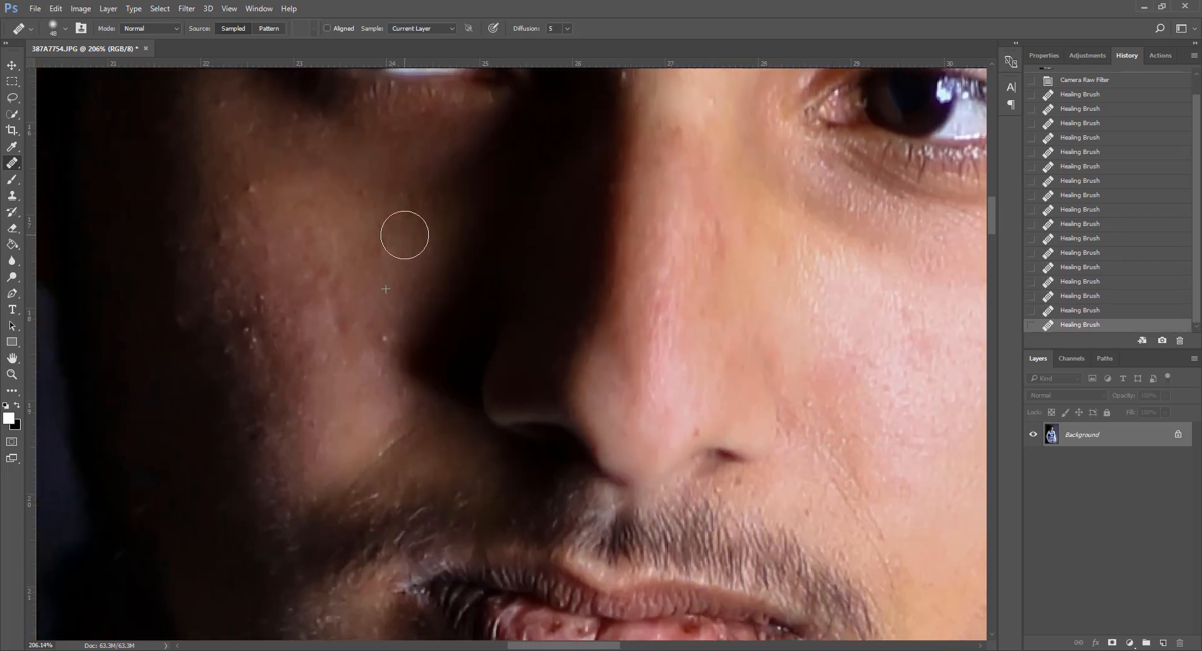
click(402, 233)
alt+click(392, 307)
click(382, 351)
alt+click(357, 314)
click(377, 303)
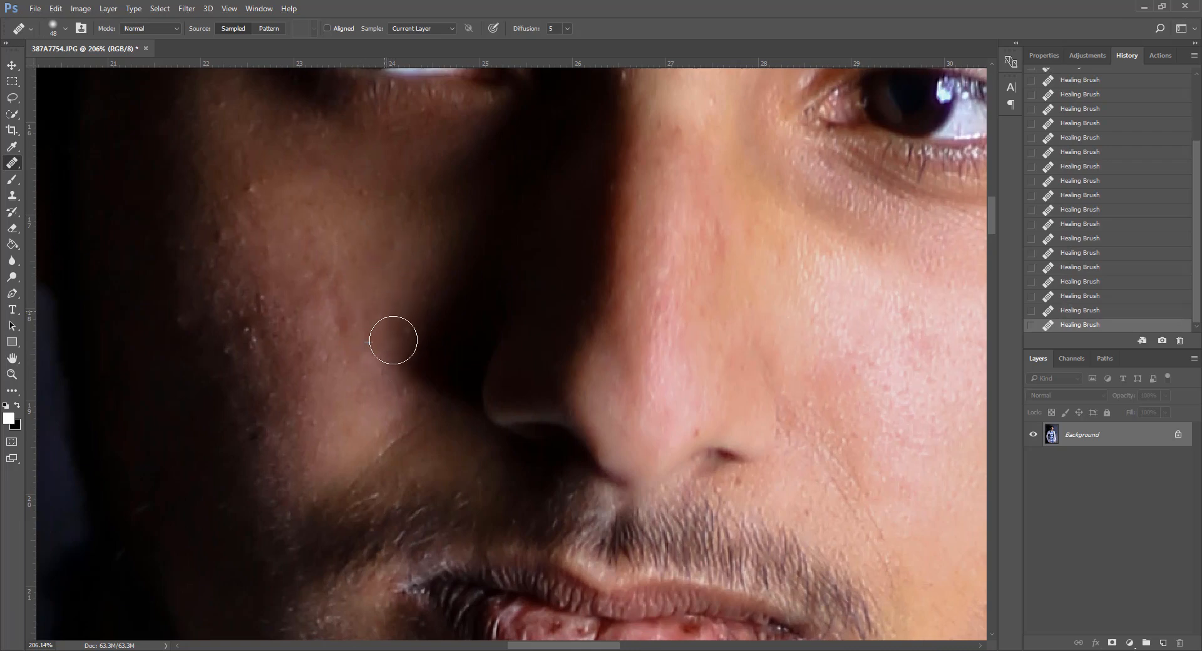
click(394, 341)
alt+click(353, 316)
click(390, 326)
click(408, 325)
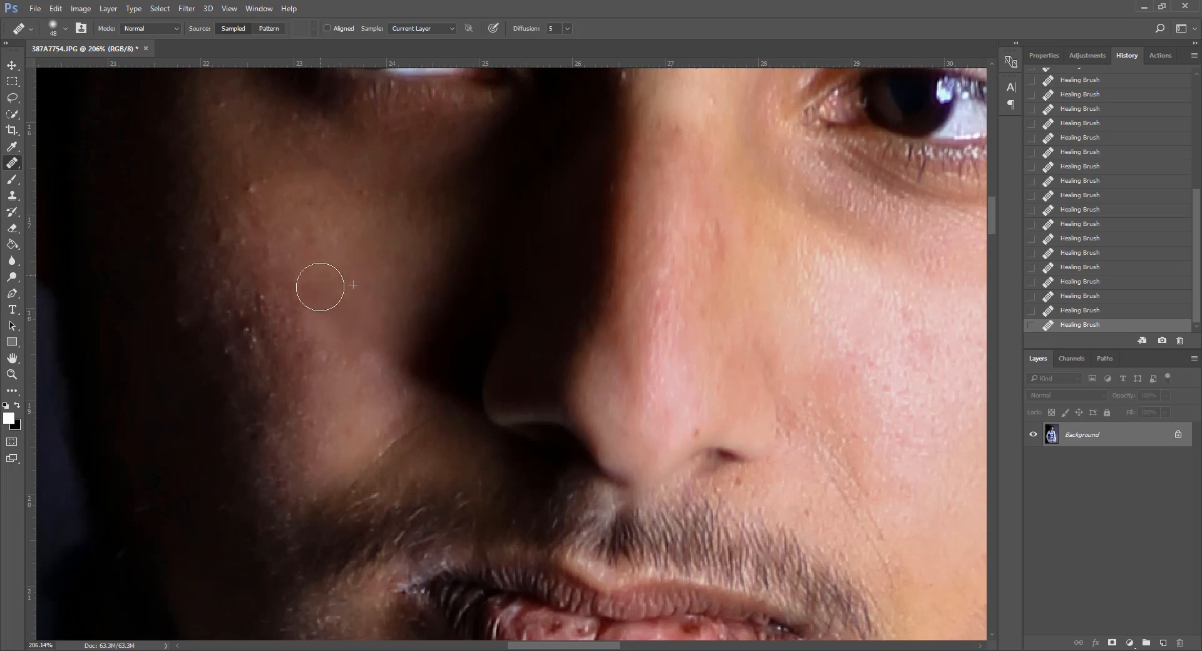
Step: Heal the spots on the middle and outer part of the shaded cheek, from below the eye downwards
click(320, 286)
alt+click(306, 312)
click(246, 231)
click(246, 182)
alt+click(265, 274)
click(219, 231)
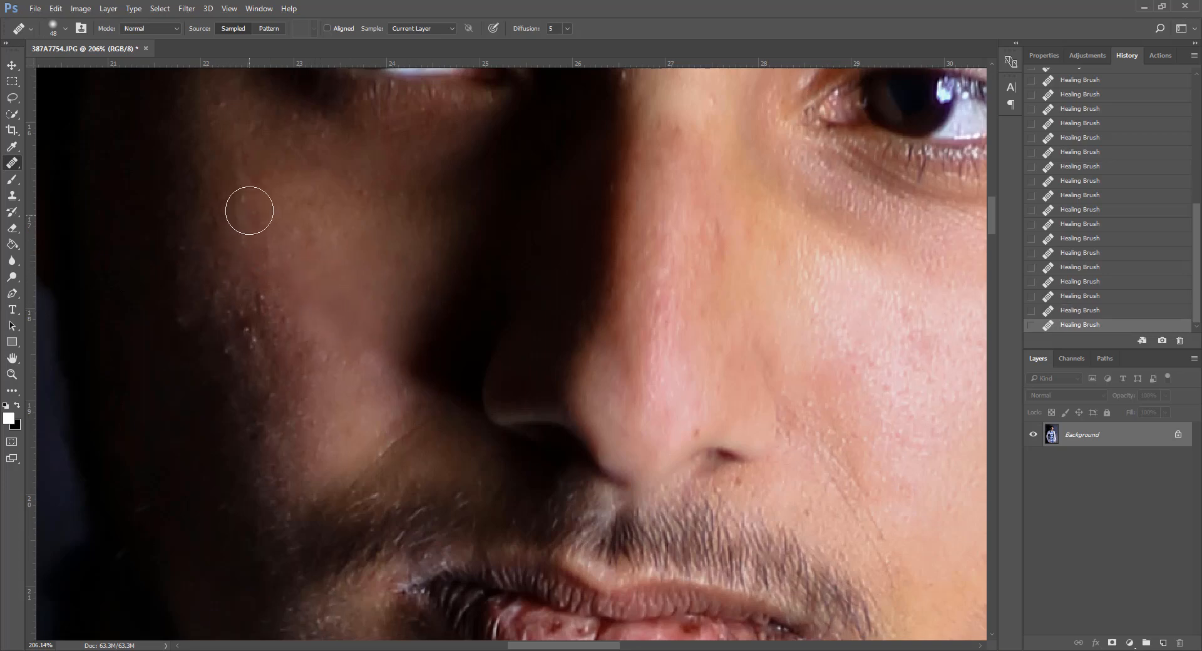
click(249, 210)
click(253, 309)
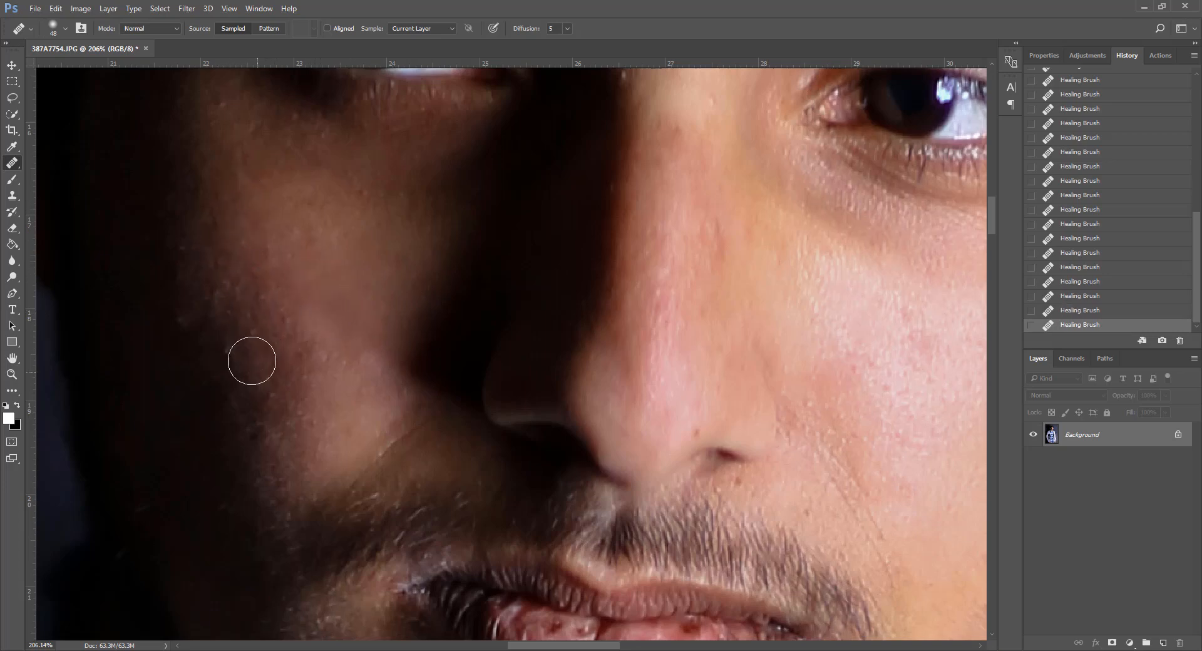
Step: Heal the spots along the dark outer edge of the shaded cheek, resampling clean skin nearby for each one
alt+click(141, 310)
click(164, 375)
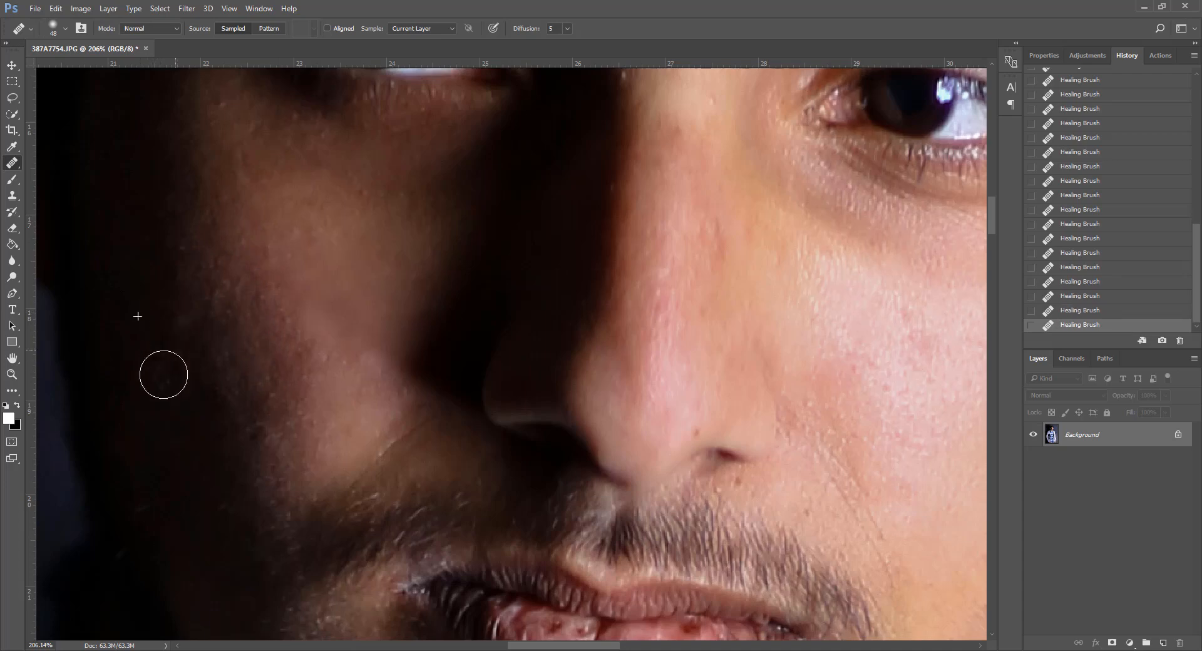
alt+click(125, 256)
click(163, 323)
alt+click(142, 322)
click(145, 344)
Step: Heal the blemishes on the chin below the lower lip, using clean chin skin as the source
scroll(265, 494, down, 3)
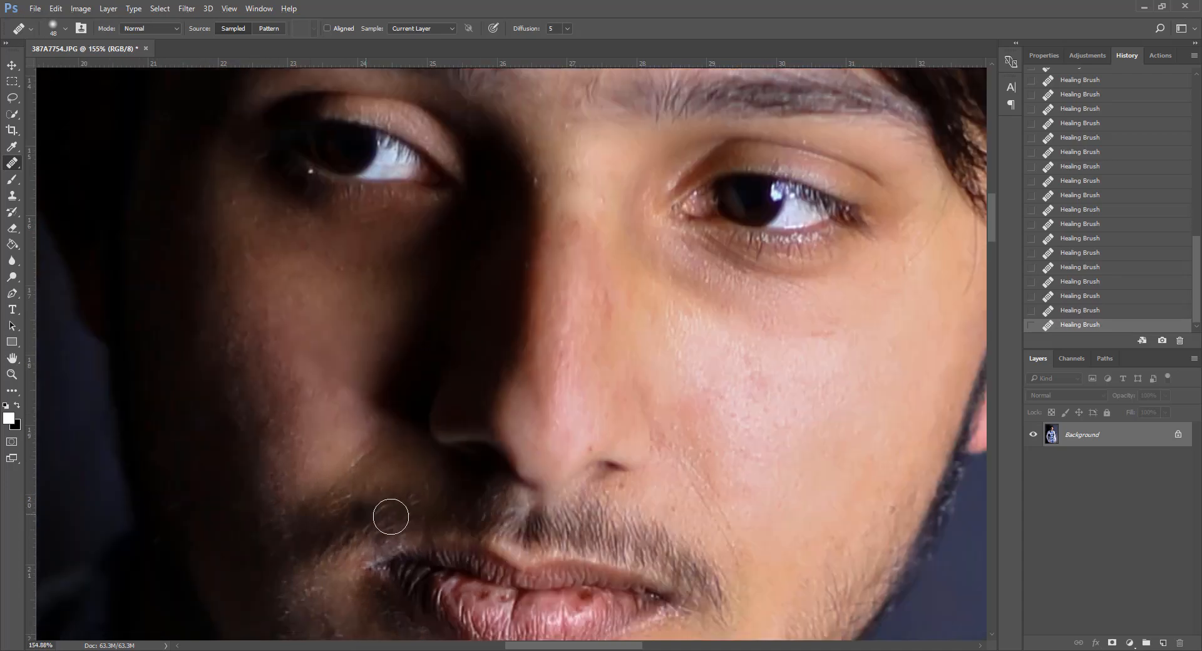
drag(489, 479, 442, 306)
alt+click(502, 568)
click(488, 580)
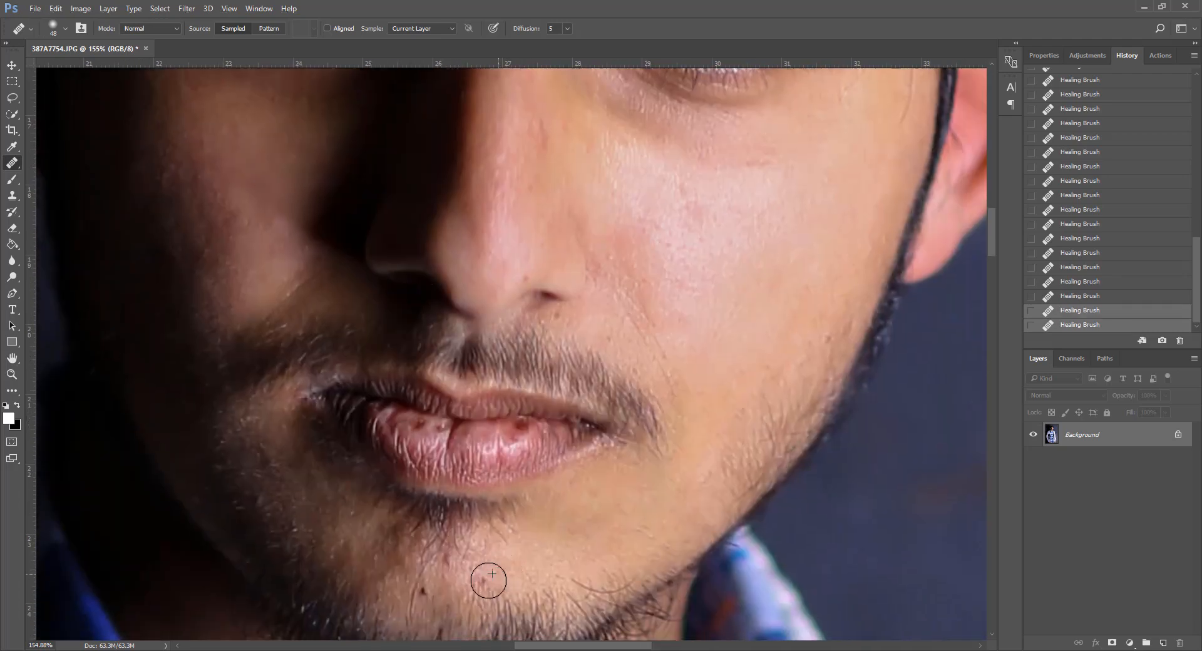
alt+click(477, 574)
click(432, 559)
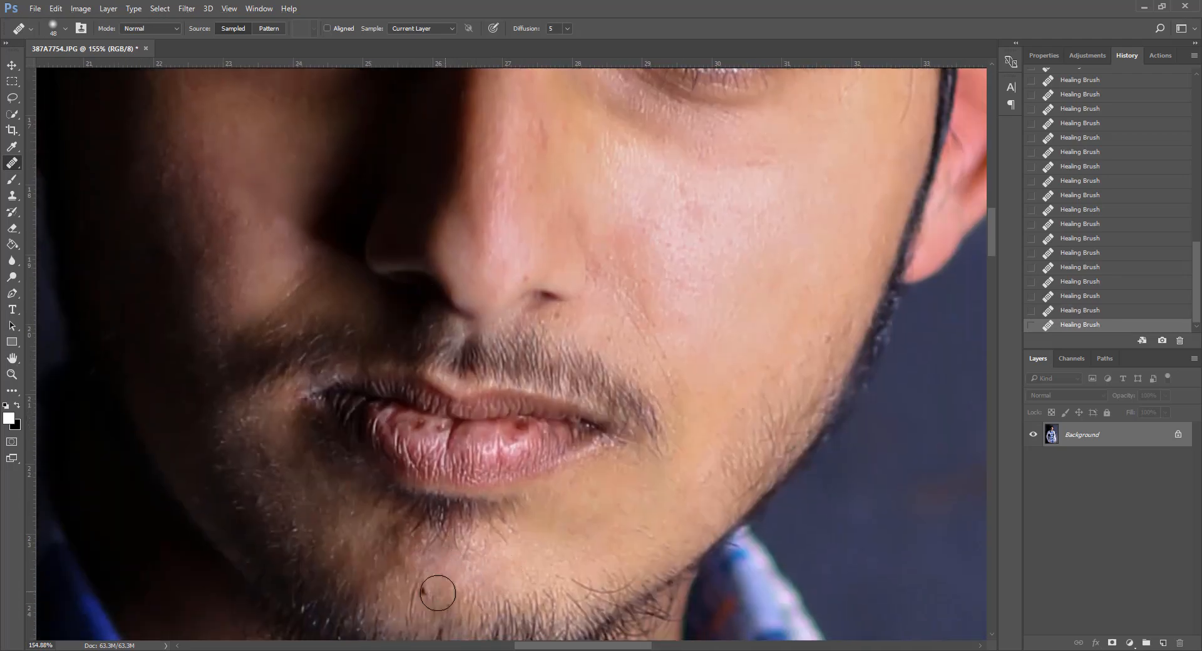
click(427, 592)
Step: Start the Imagenomic Portraiture filter, enlarge its preview to 50%, and set the detail smoothing threshold to 21
scroll(429, 584, down, 10)
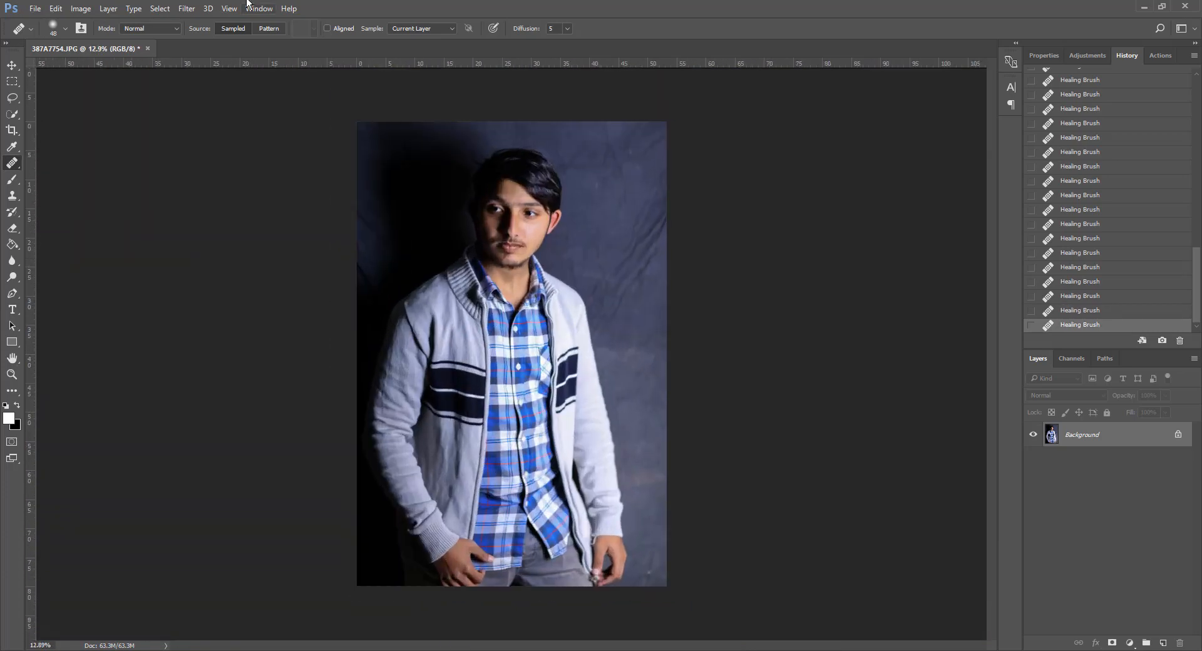
click(186, 8)
mouse_move(298, 276)
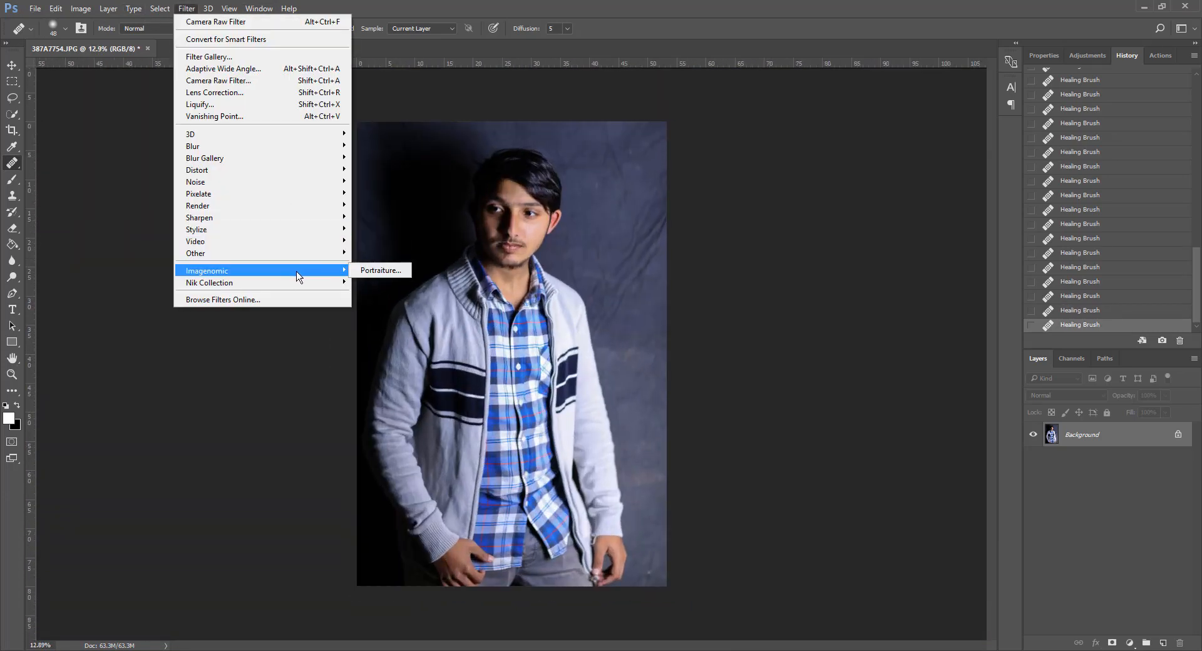
click(355, 270)
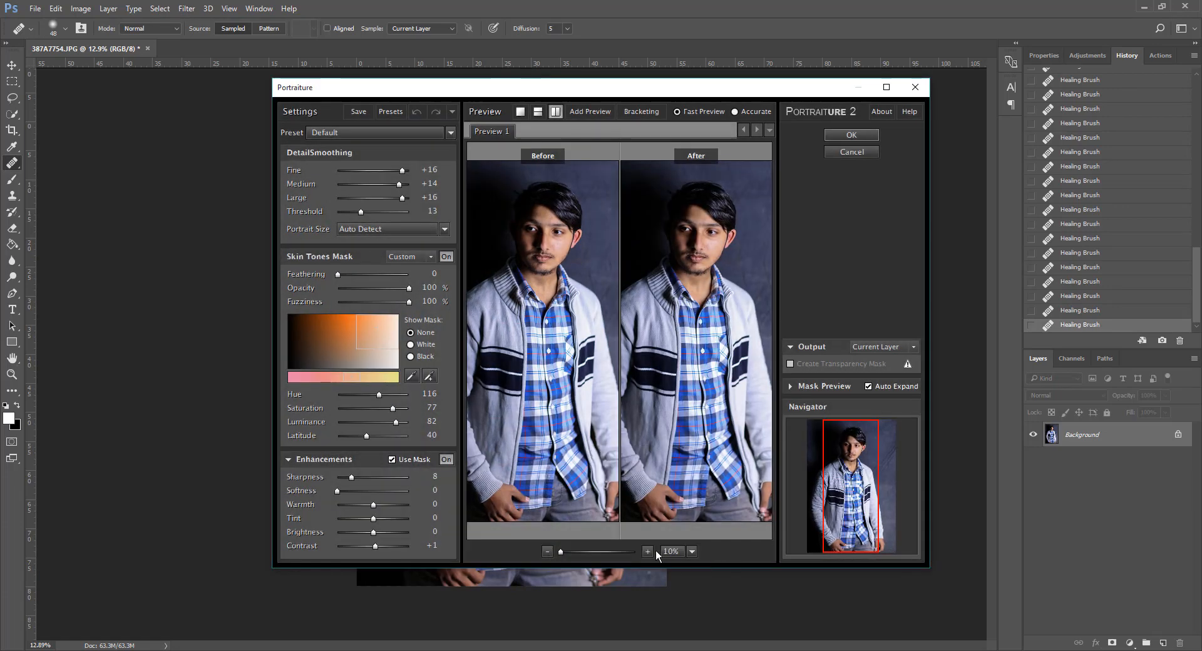
click(650, 550)
click(647, 550)
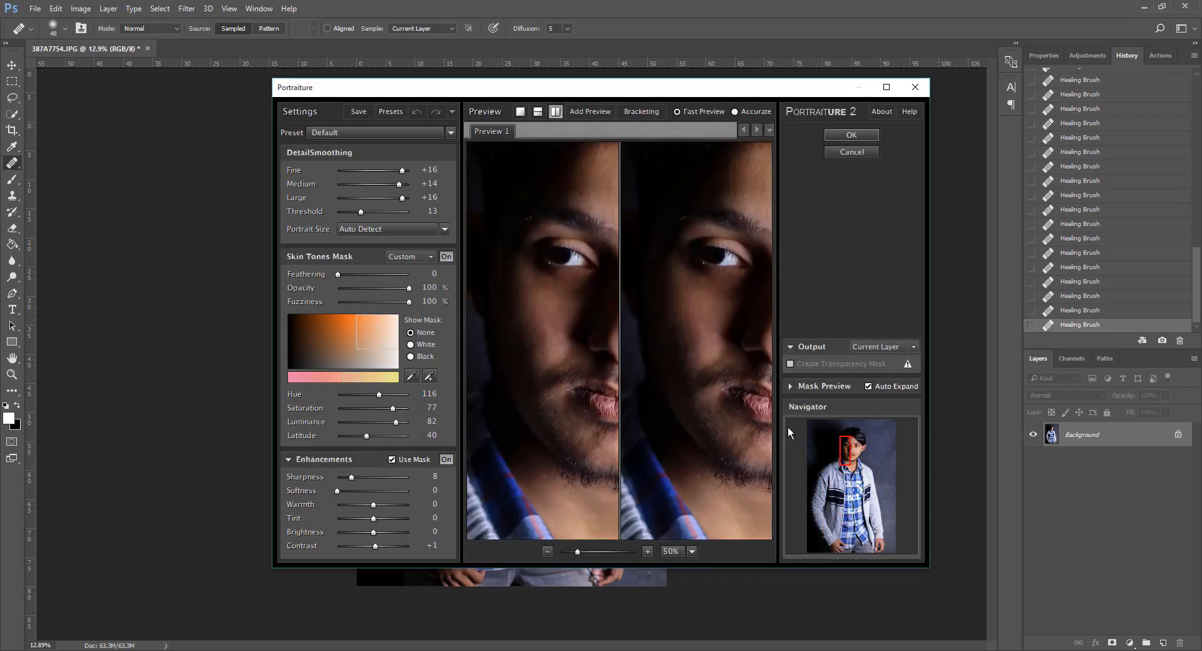
click(375, 212)
Step: Build the Portraiture skin tones mask by sampling shaded and lit areas of the face, and apply the smoothing to the current layer
click(430, 376)
click(738, 216)
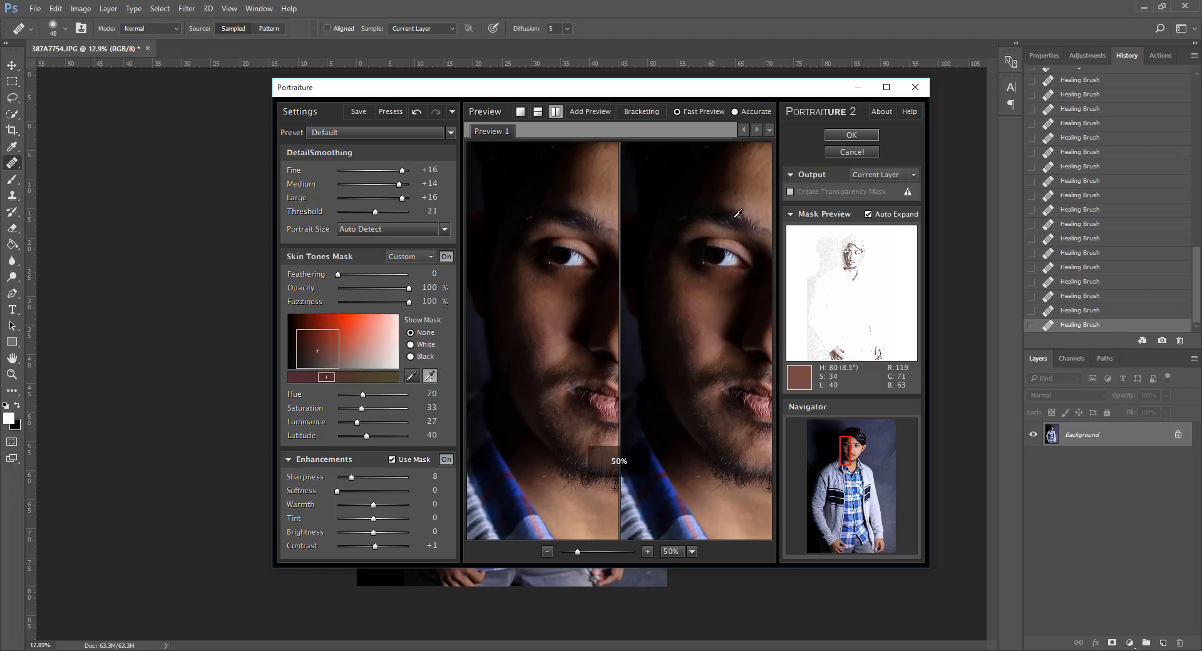
click(748, 186)
drag(719, 330, 579, 333)
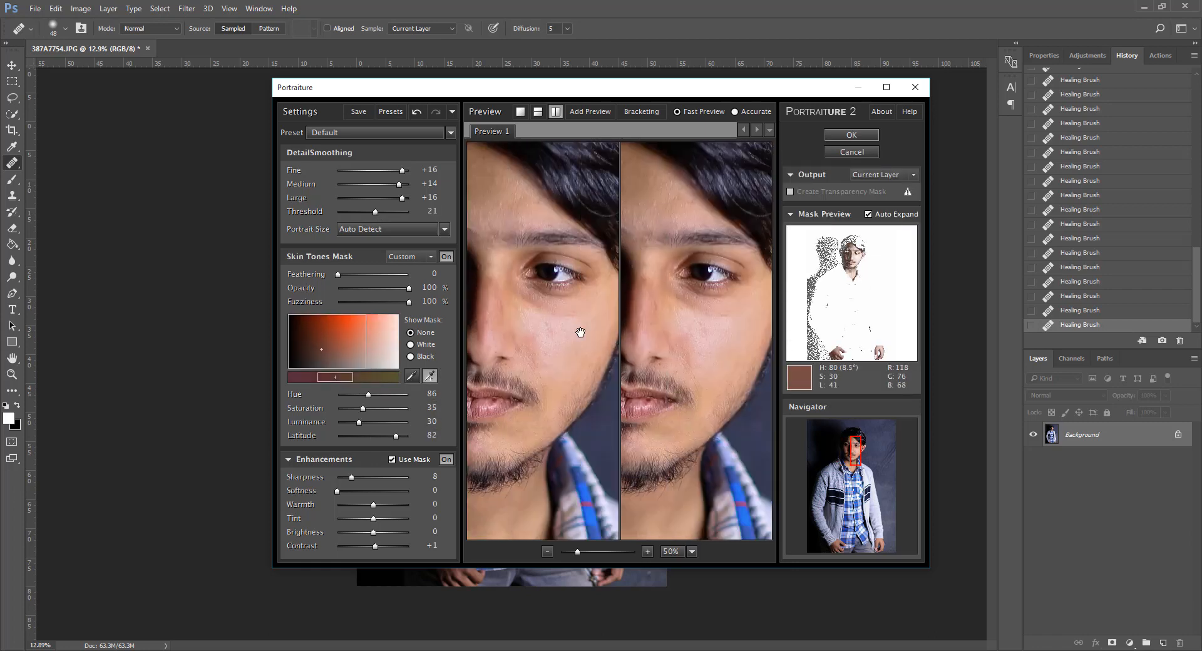
click(697, 337)
click(654, 318)
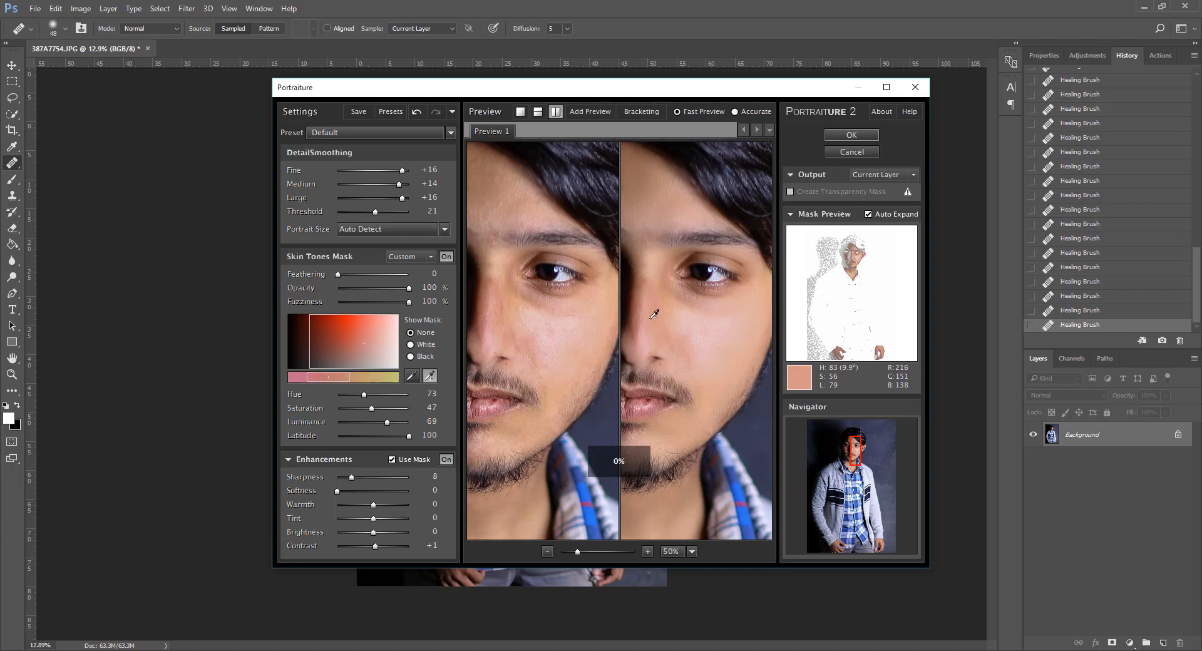
drag(669, 340, 684, 345)
click(662, 300)
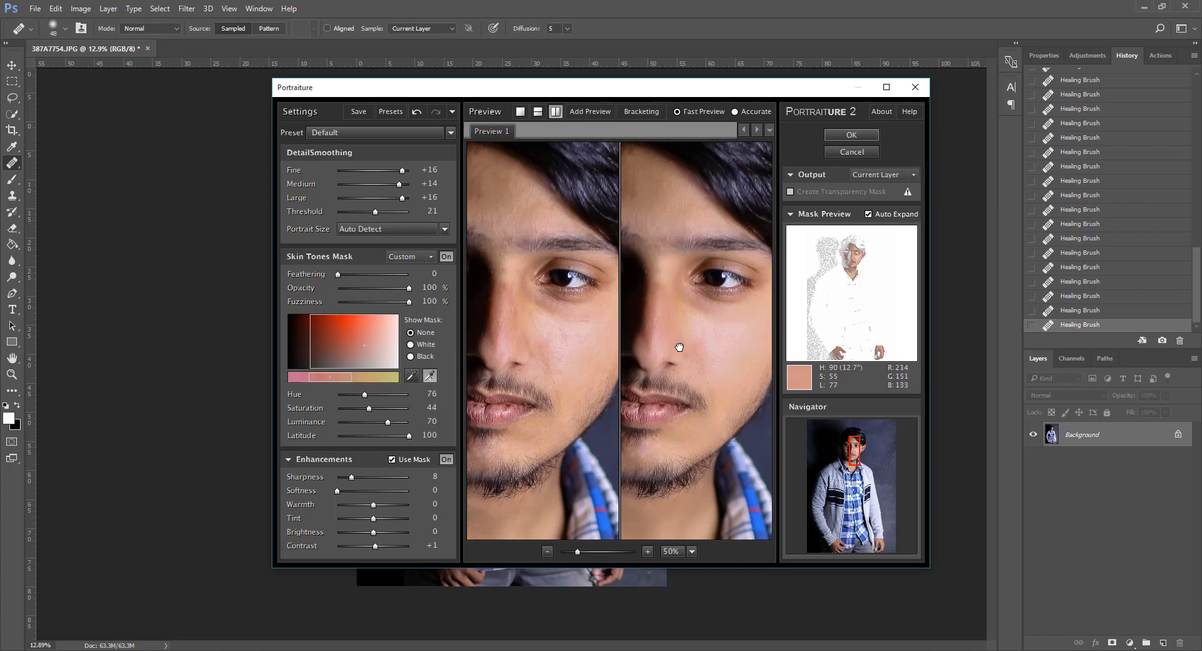
click(838, 135)
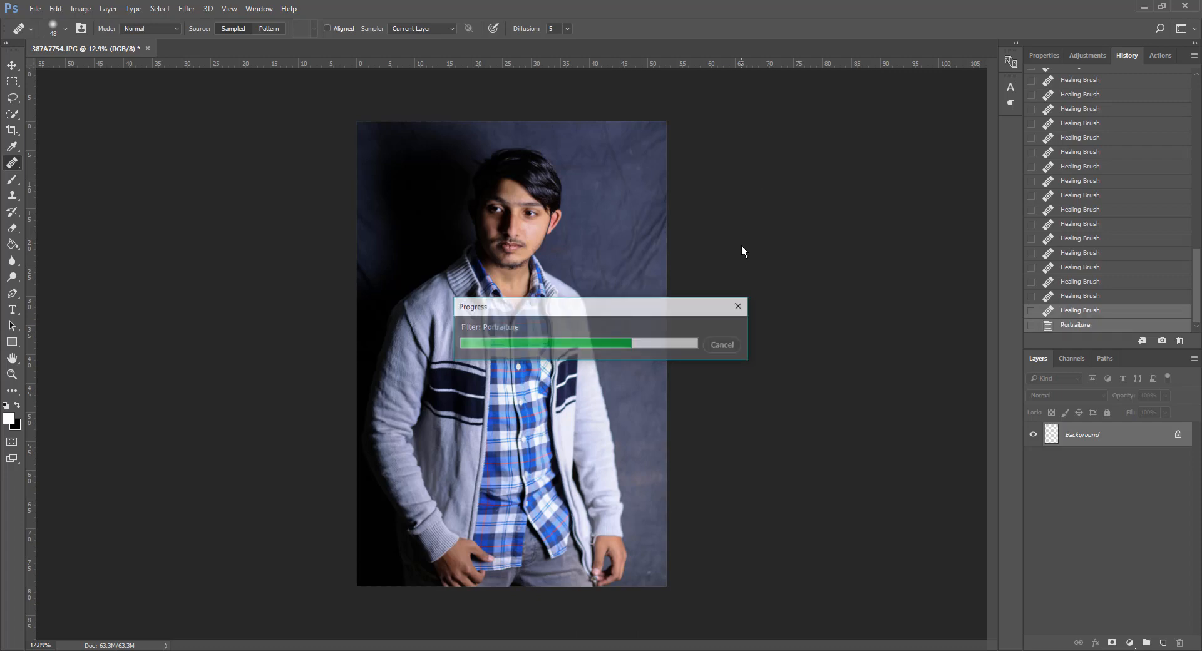
Step: Convert the photo to grayscale in the Camera Raw Filter and set the mix to Reds -17, Oranges +5 and Yellows -7
click(187, 8)
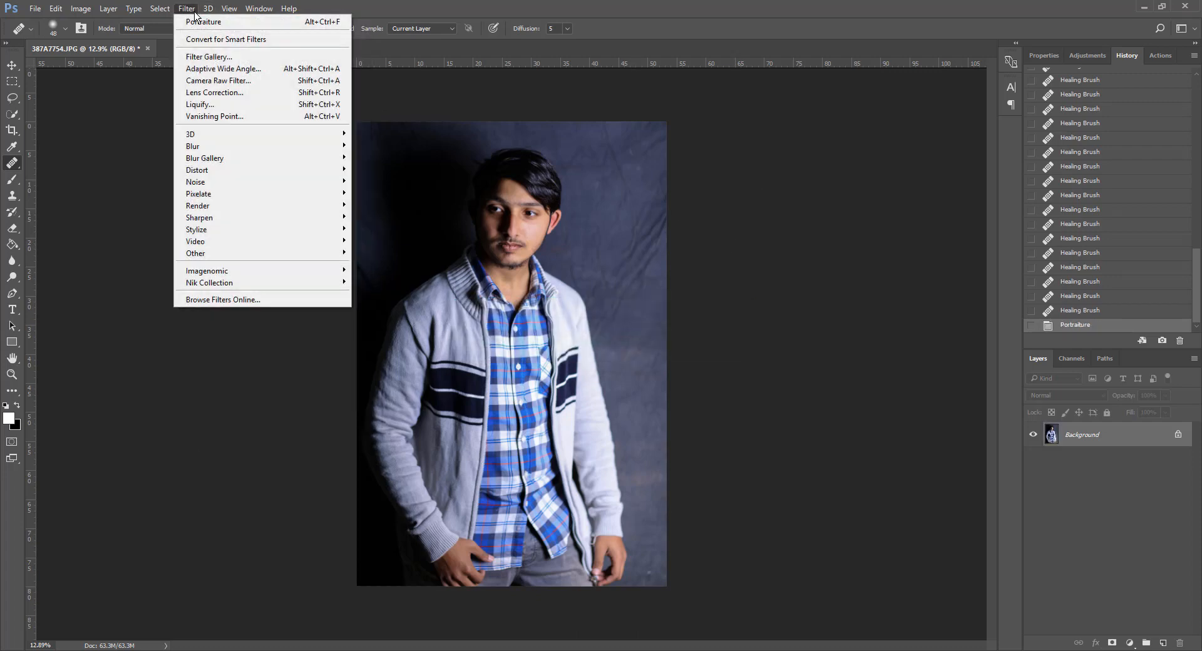
click(231, 80)
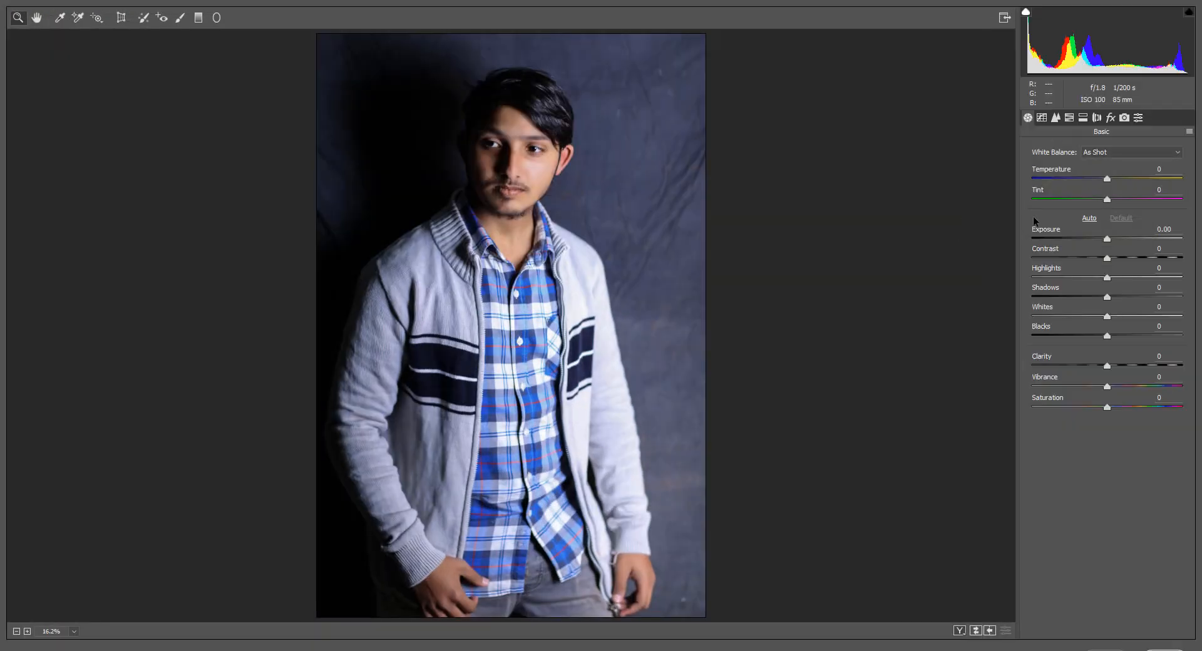
click(1083, 118)
click(1069, 117)
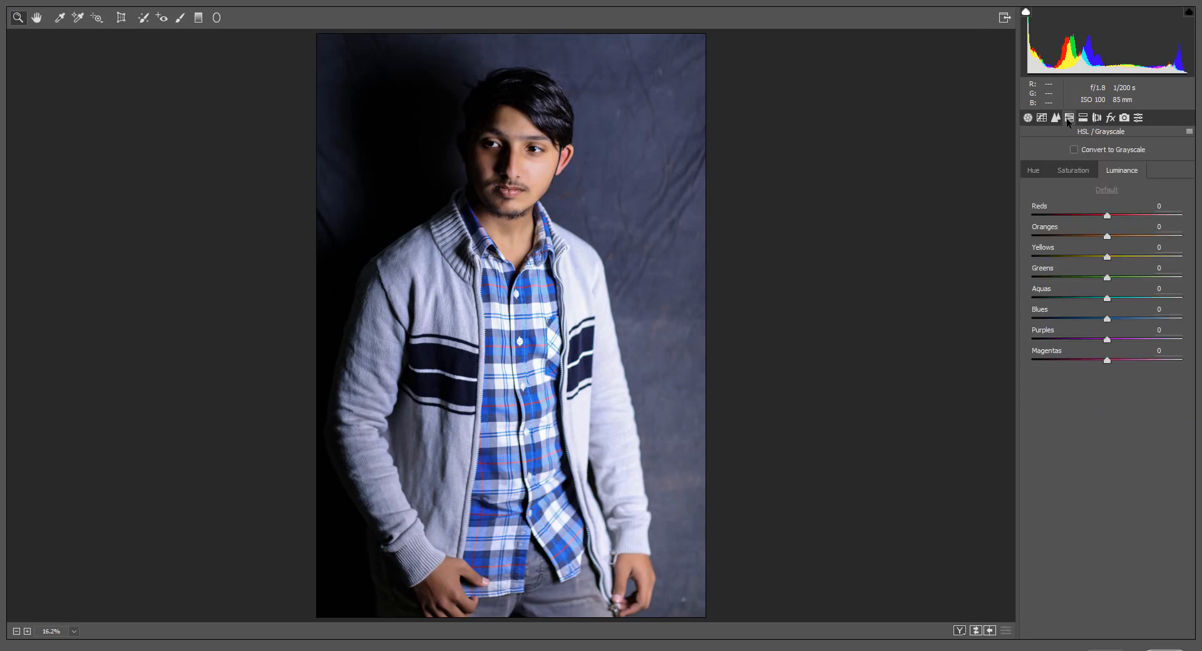
click(1074, 149)
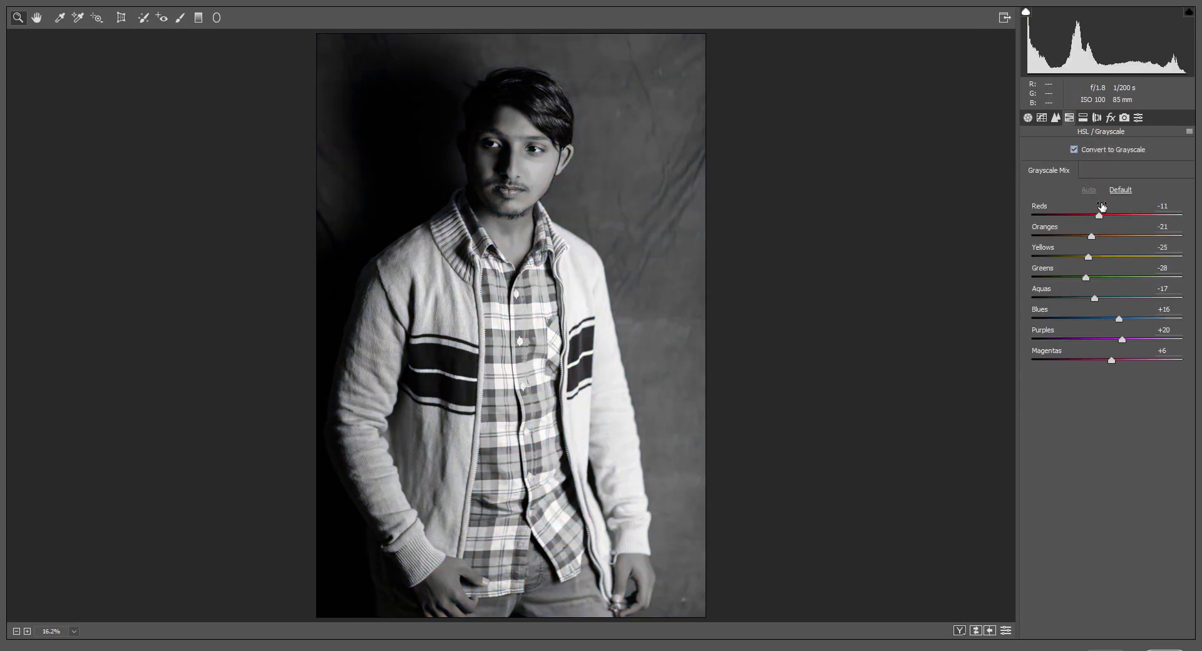
mouse_move(1090, 231)
mouse_down()
mouse_move(1121, 228)
mouse_move(1107, 227)
mouse_up()
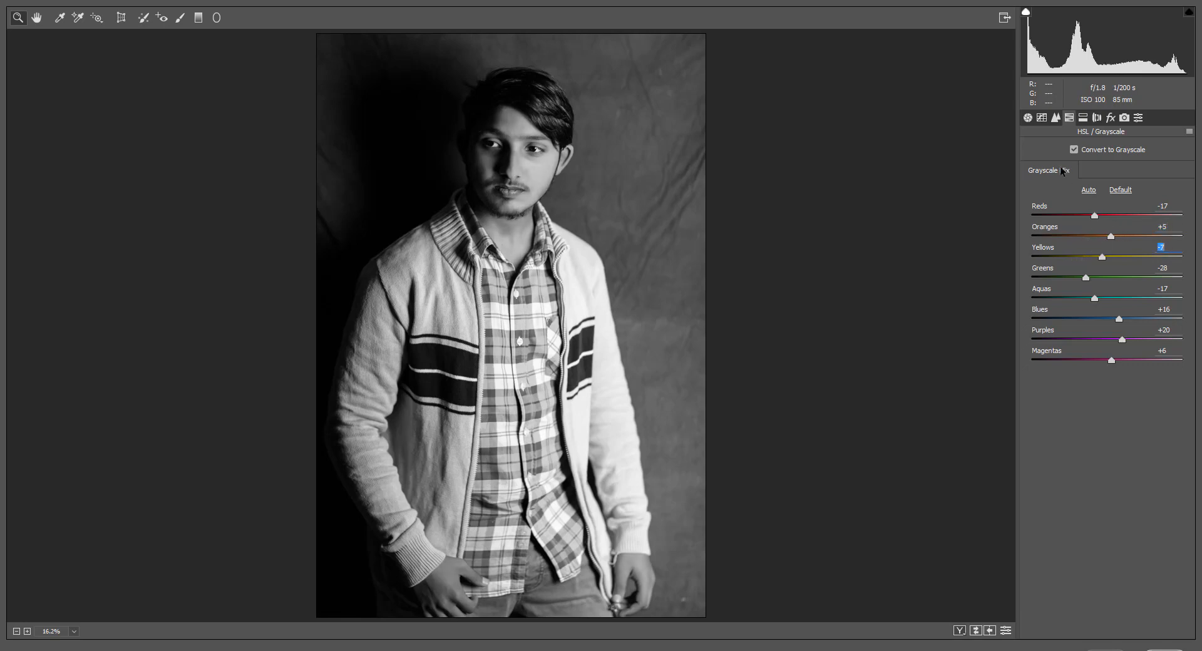
Step: Calibrate the primaries: blue hue -100 and saturation +100, green hue +75 and saturation -38
click(1124, 118)
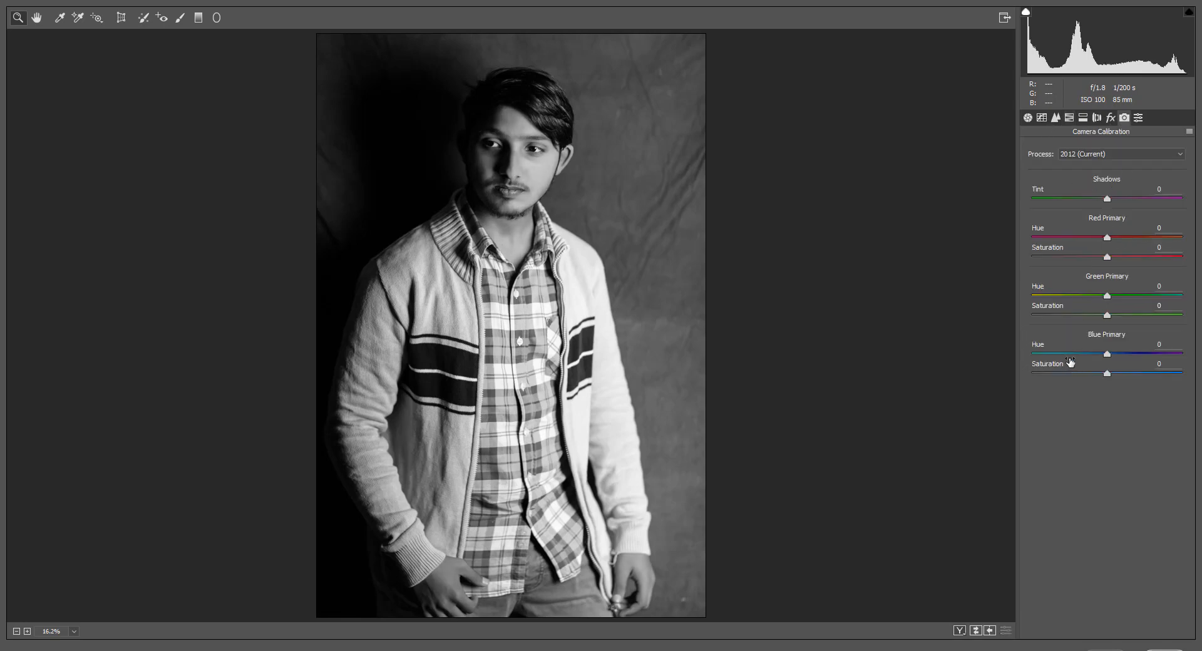
drag(1106, 354, 1181, 373)
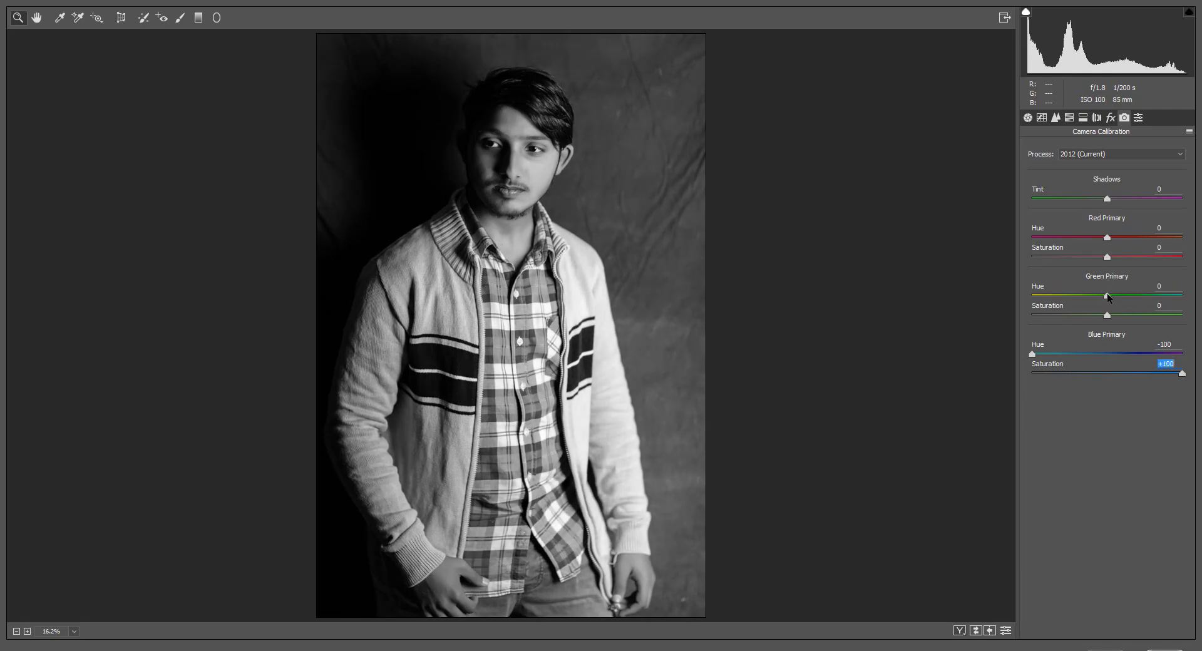
drag(1106, 296, 1128, 291)
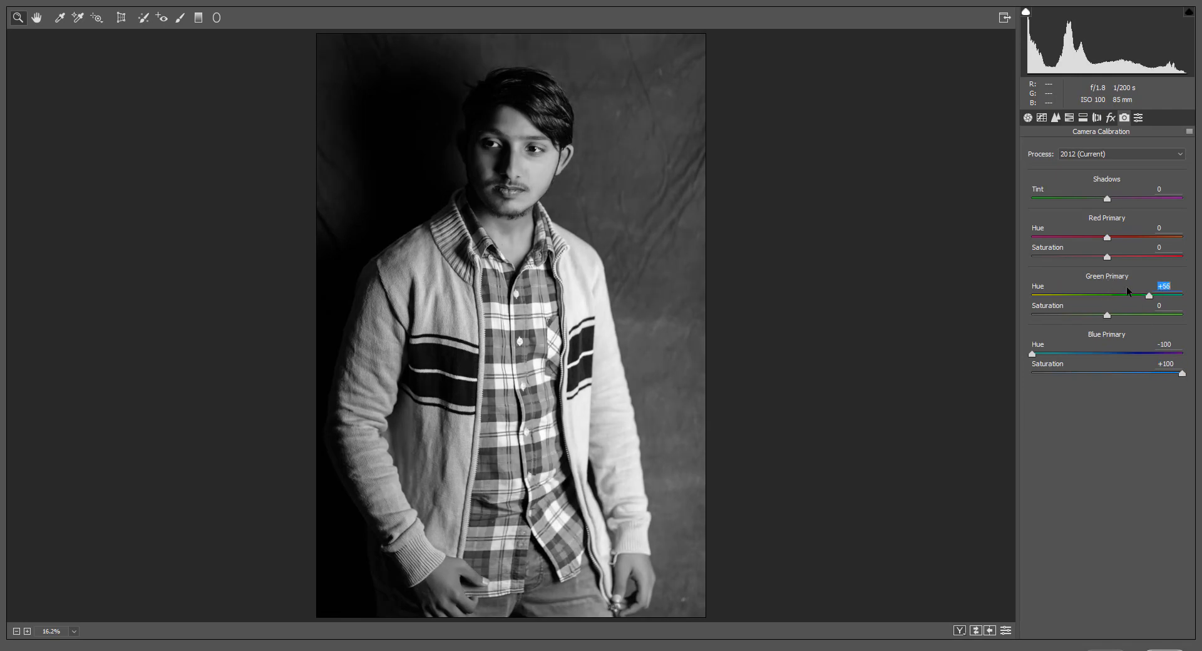
click(1078, 315)
Step: Darken the black-and-white image slightly by setting the exposure to -0.25
click(1028, 117)
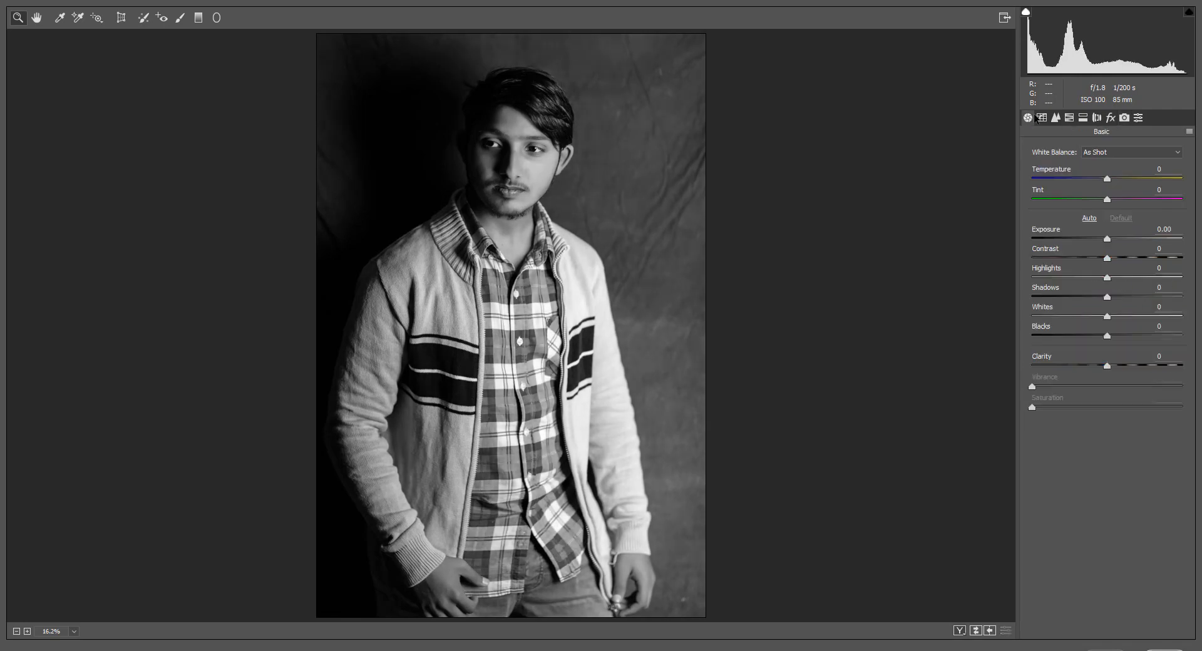
drag(1106, 240, 1104, 237)
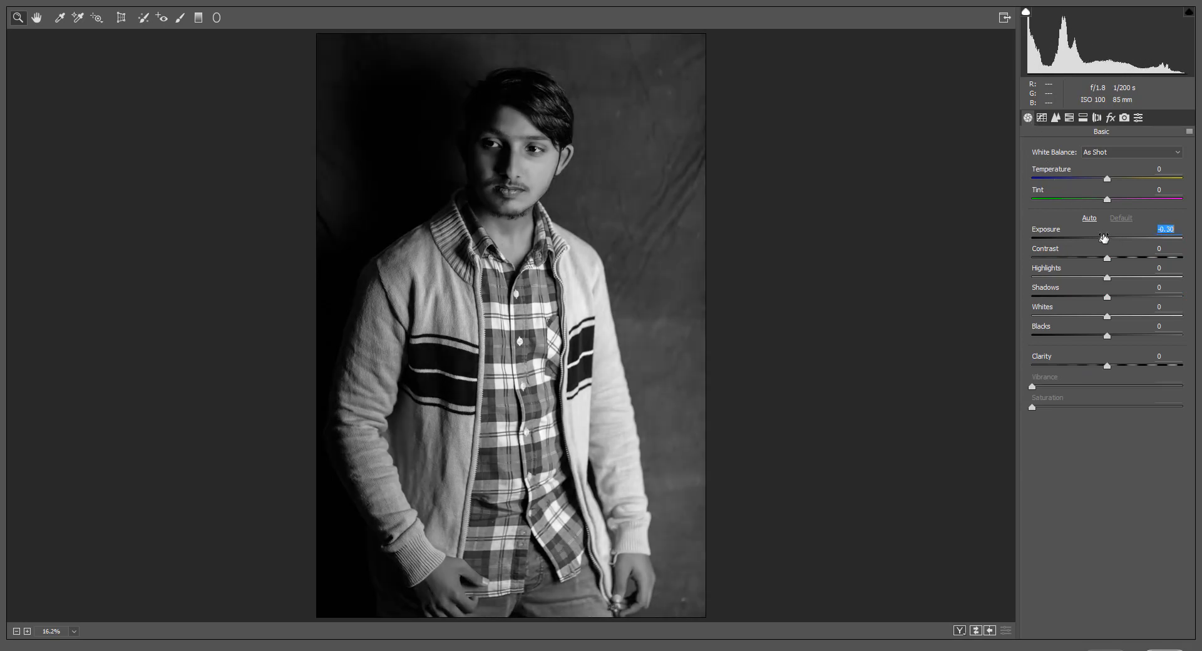
click(1120, 121)
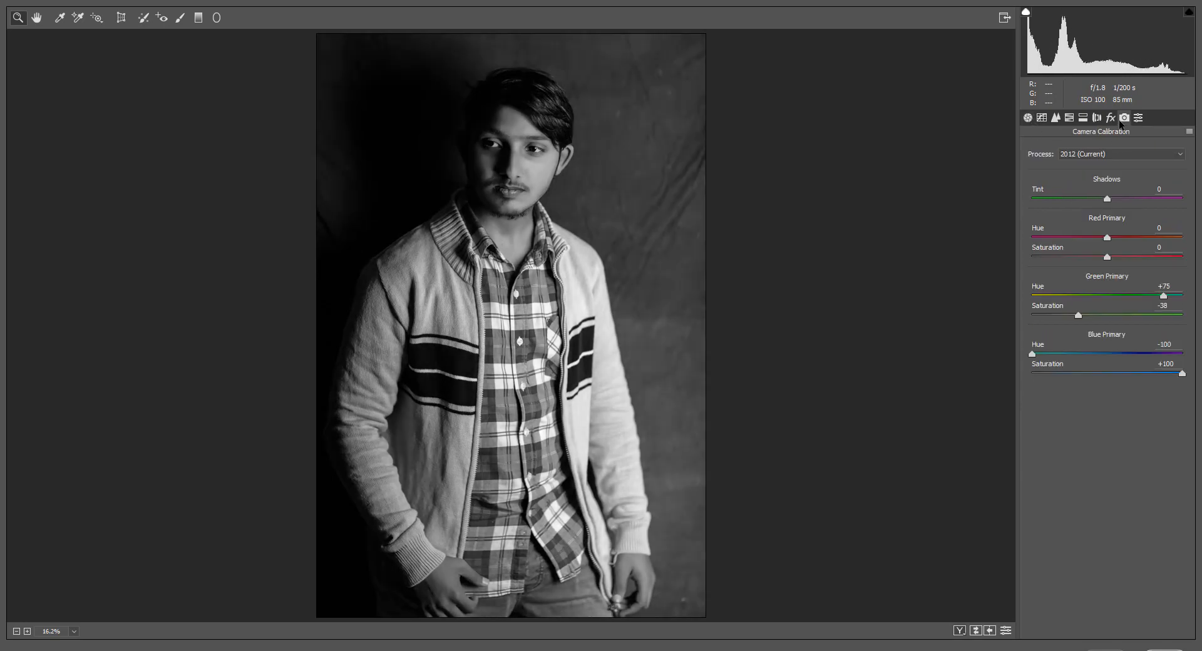
click(1027, 118)
drag(1089, 228, 1095, 231)
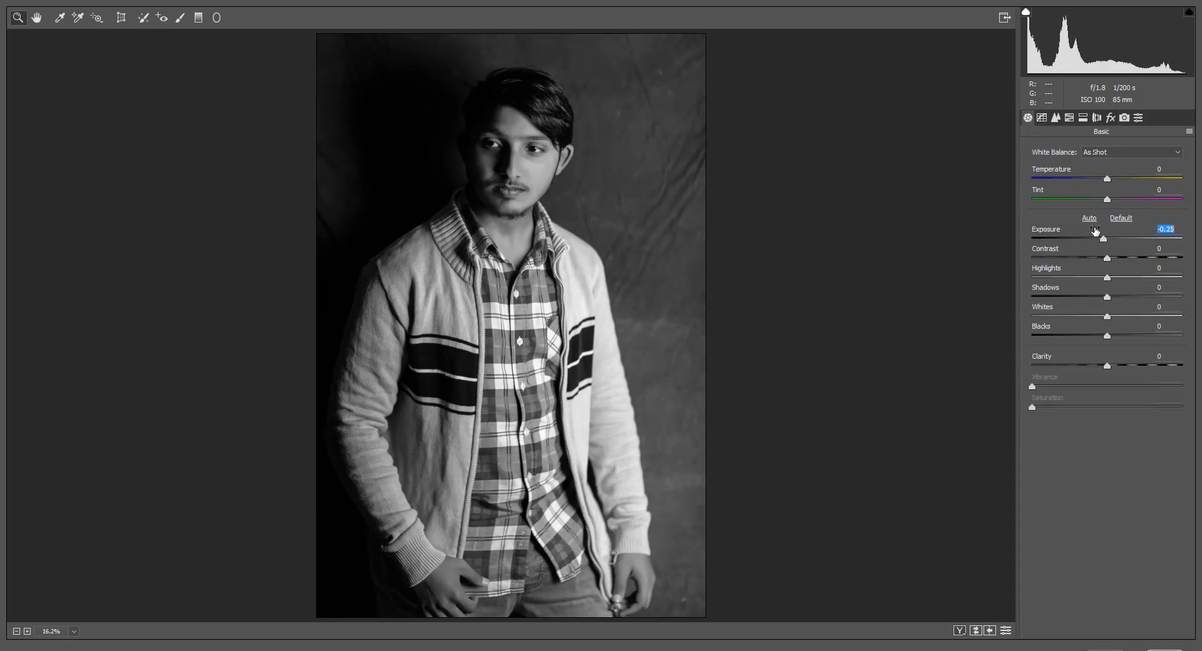
Step: Shape a custom RGB point curve with the black point raised to output 24 and the midpoint at 122/128, and apply the Camera Raw edits
click(1042, 118)
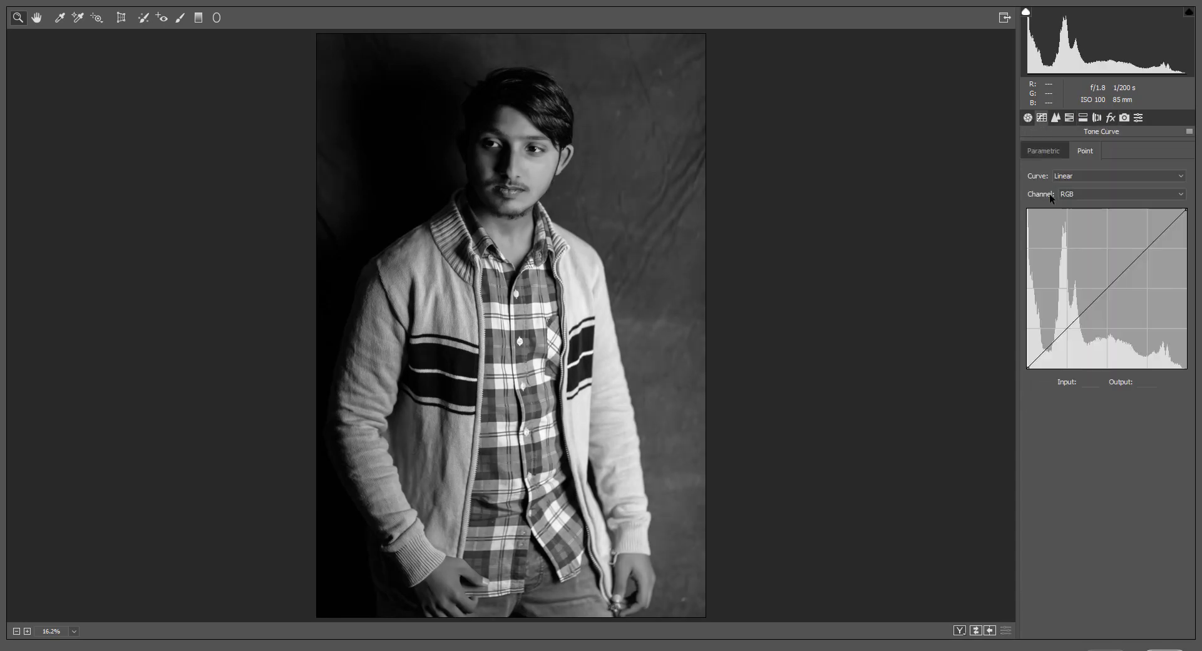
click(1107, 286)
click(1148, 248)
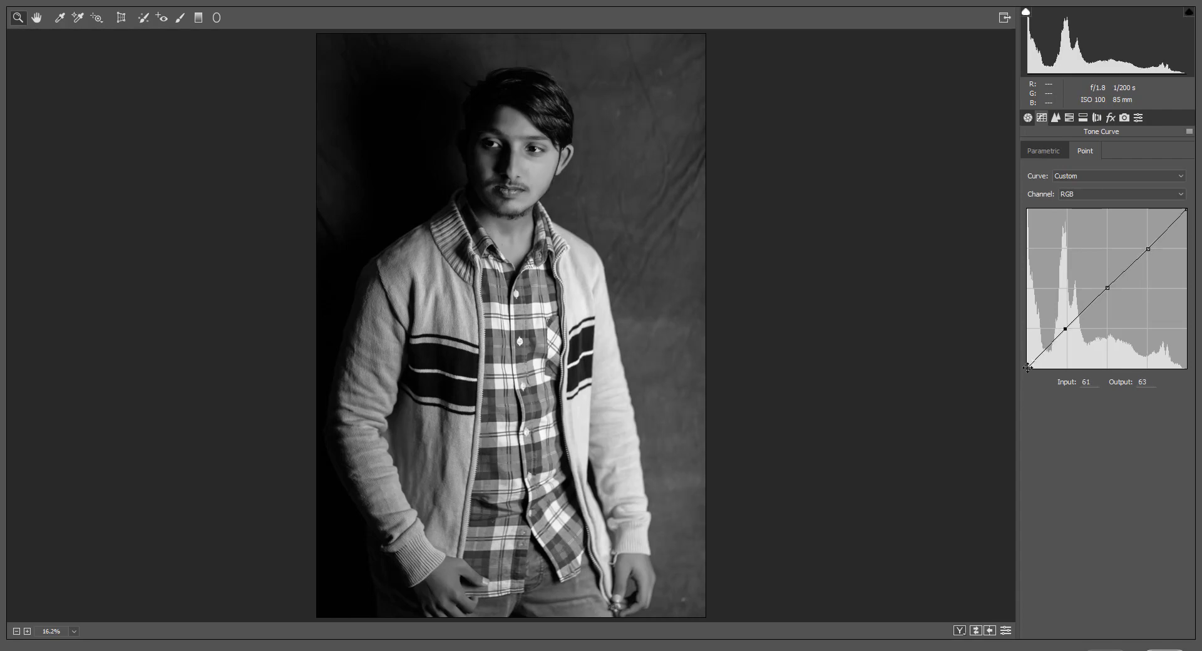
drag(1027, 368, 1027, 353)
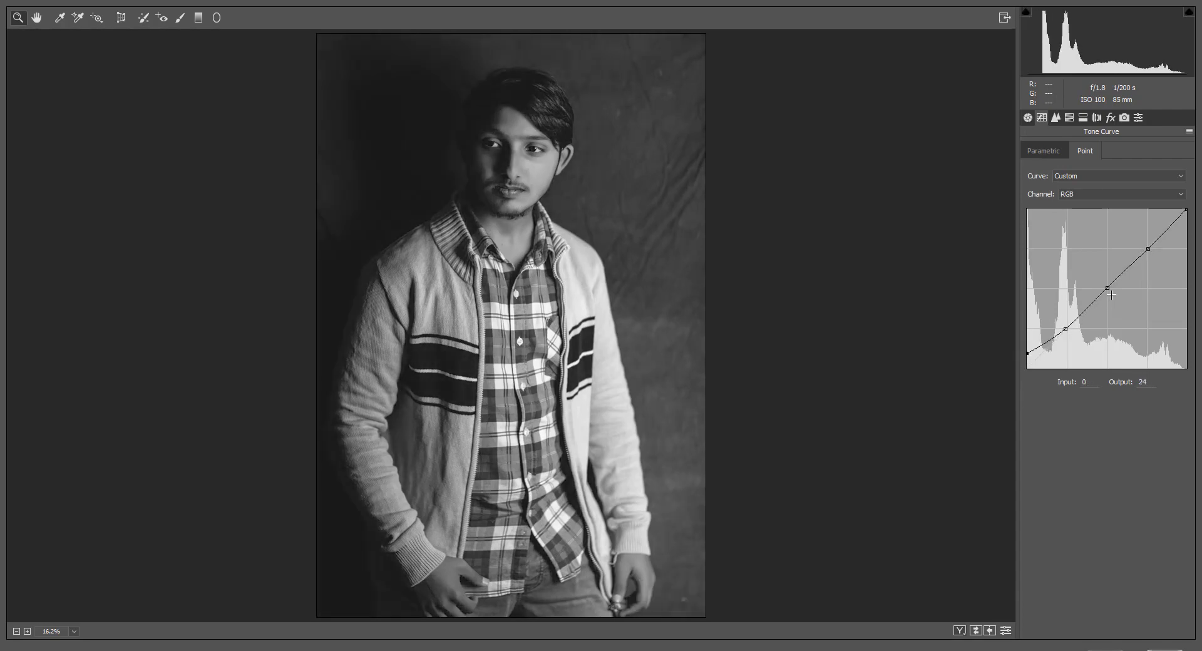
drag(1107, 287, 1103, 287)
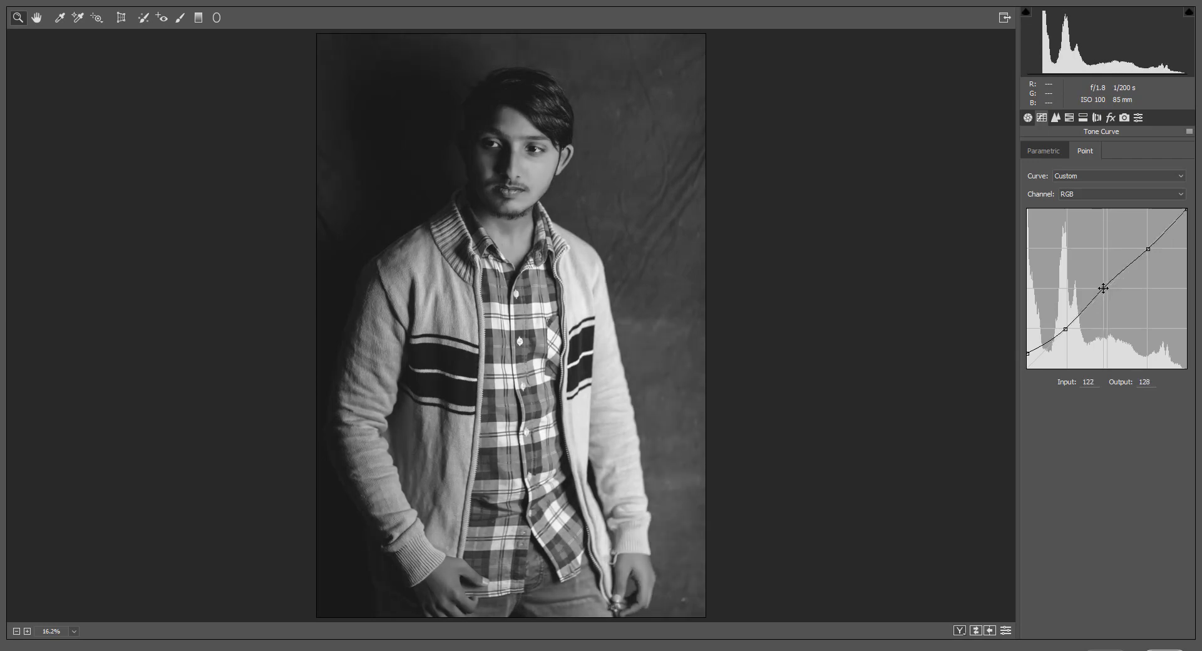
key(Return)
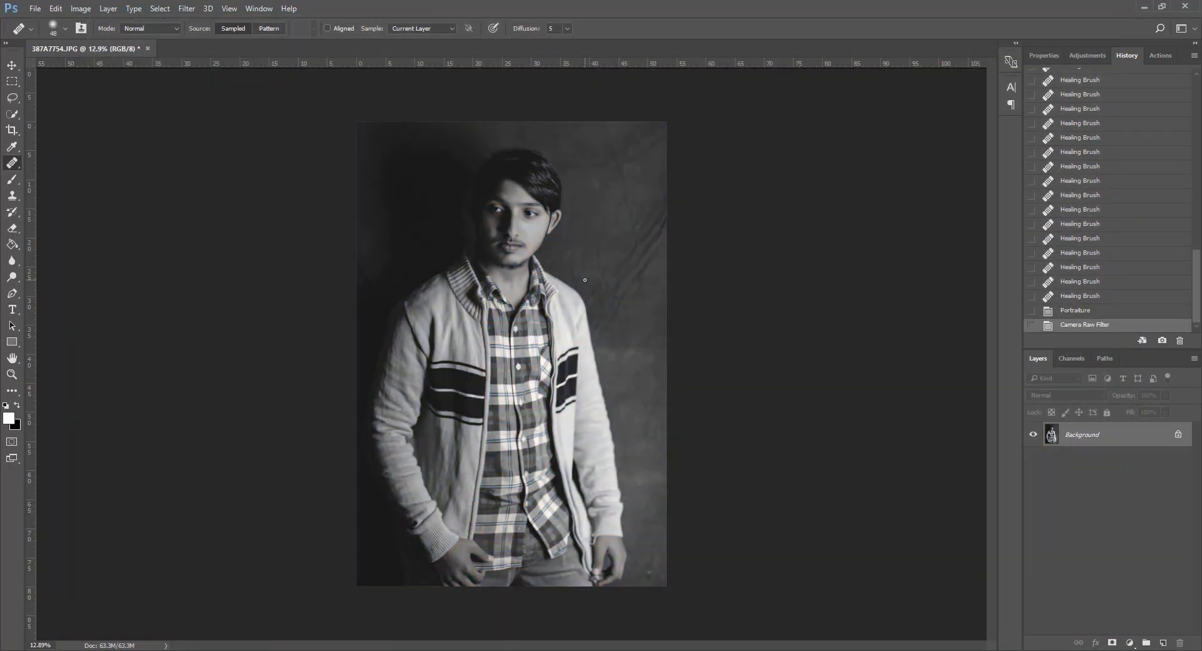
Step: Heal the remaining marks on the bridge of the nose and beneath the shaded eye in the black-and-white portrait
scroll(530, 202, up, 8)
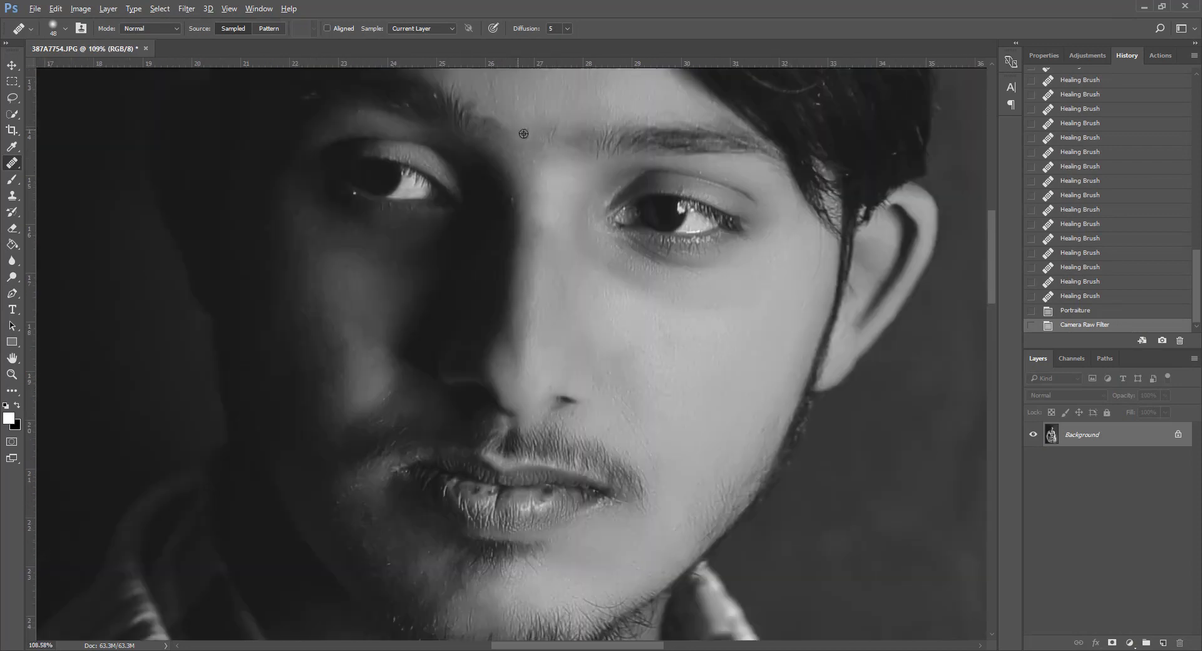
click(513, 200)
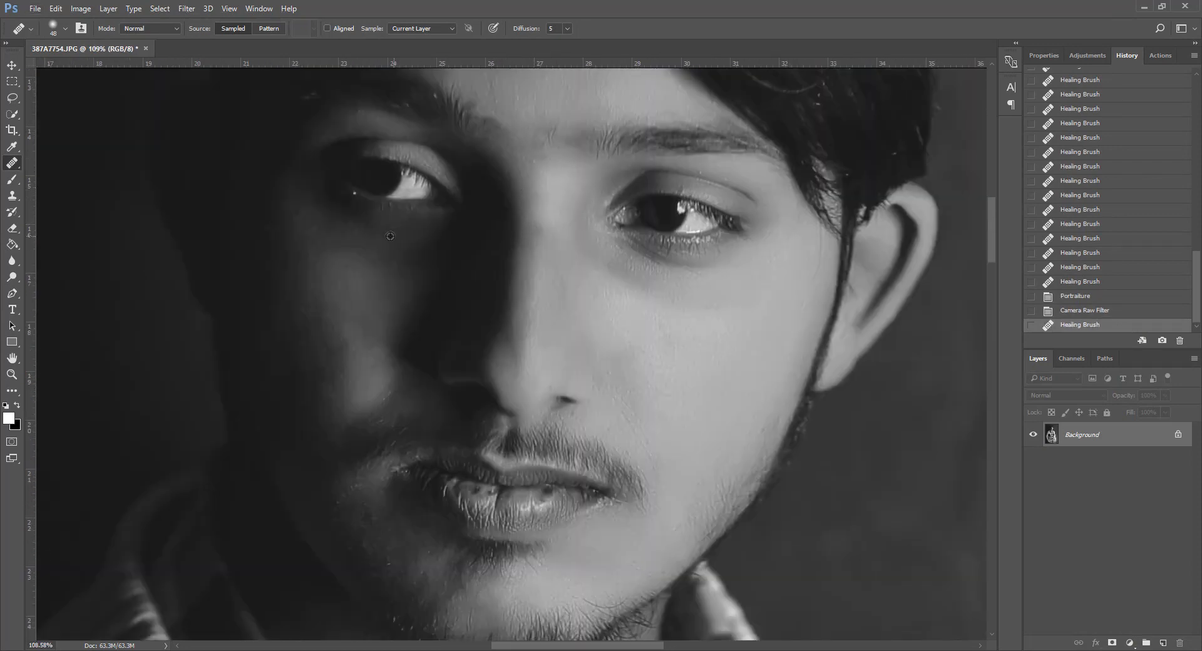
click(358, 194)
scroll(467, 335, down, 8)
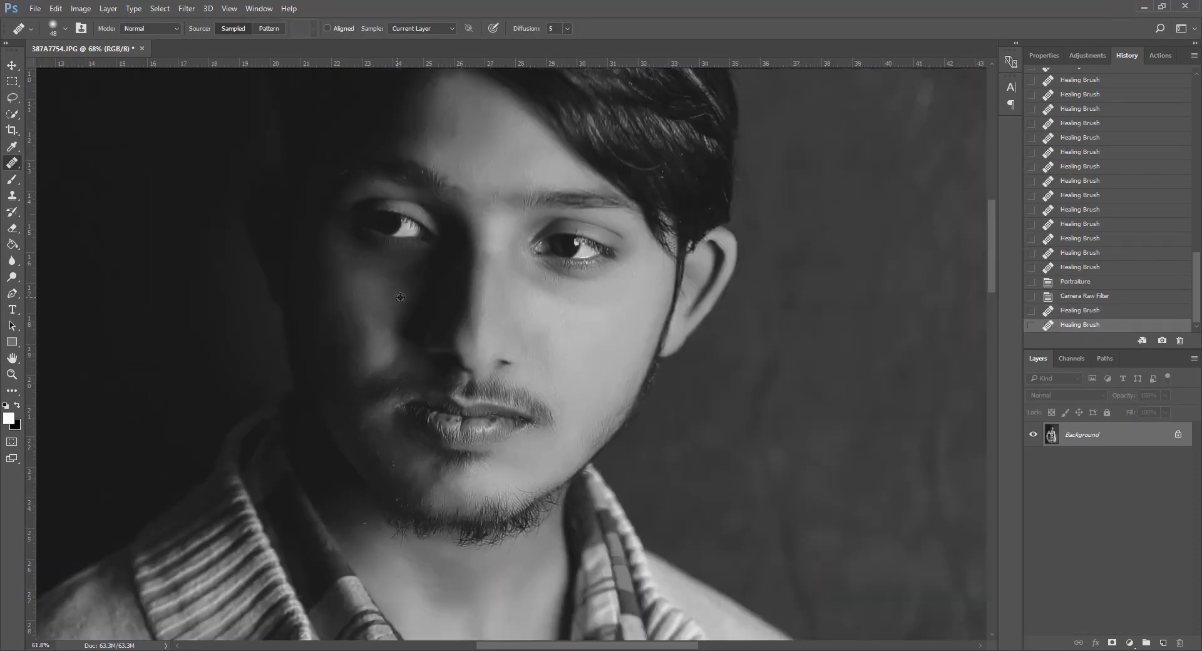
scroll(467, 334, up, 1)
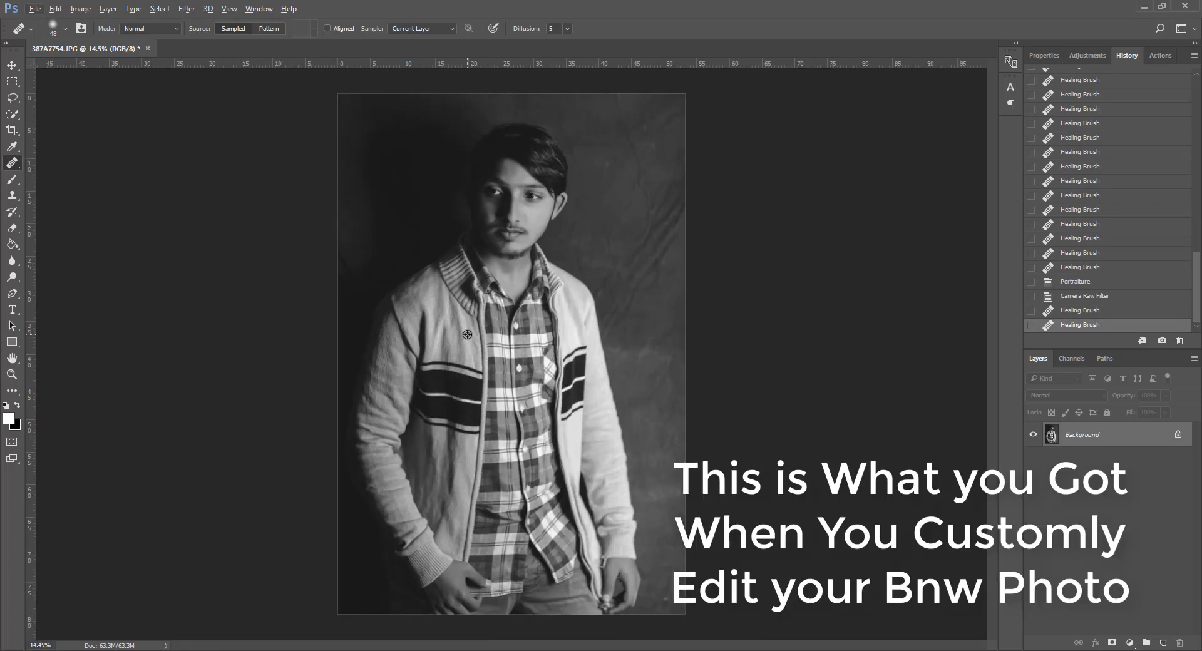